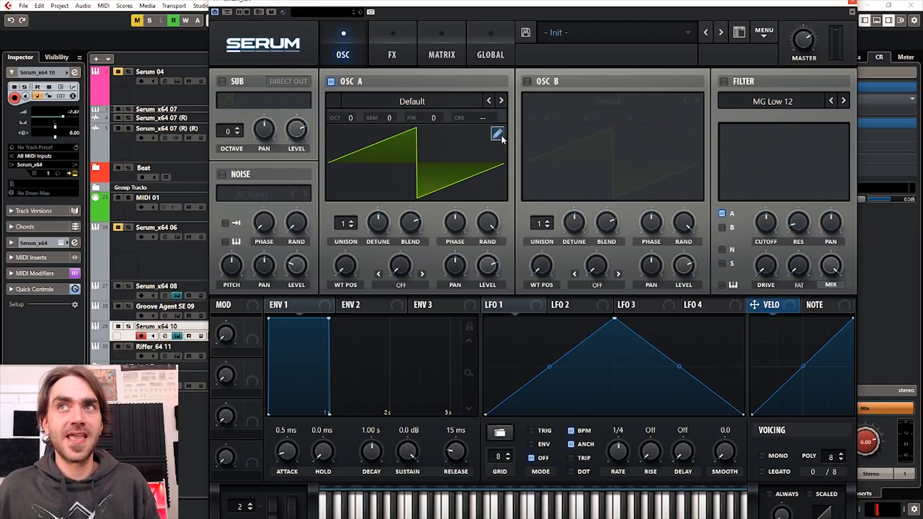
- Open oscillator A's wavetable editor, add a second frame and fill it with the single-cycle preset formula sin
click(501, 135)
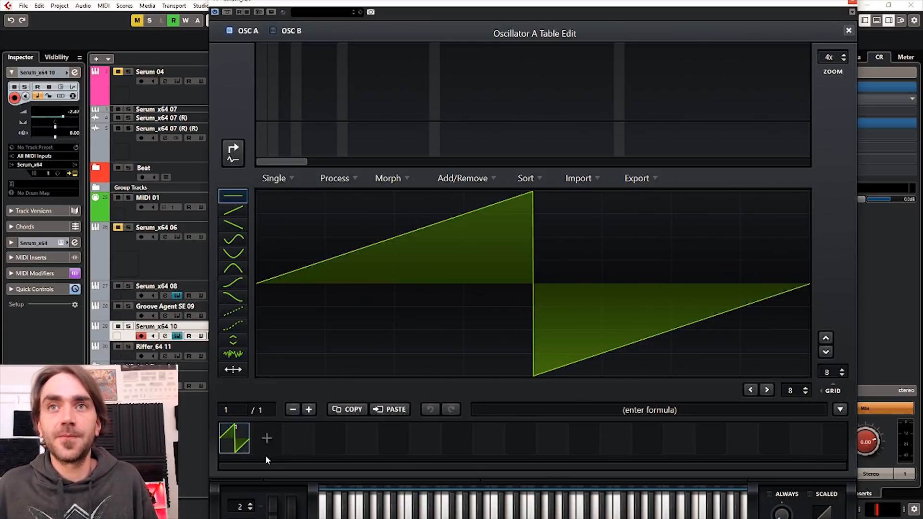
click(267, 440)
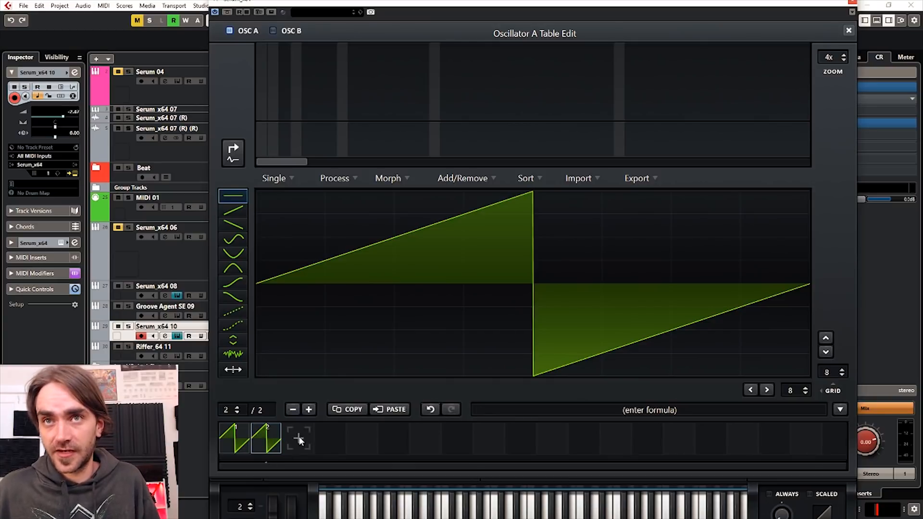
click(840, 410)
click(650, 410)
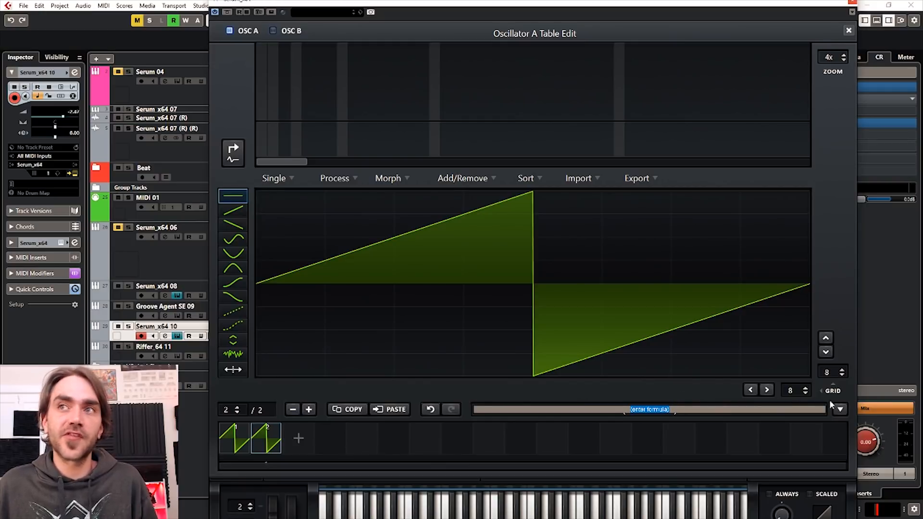
click(840, 409)
mouse_move(861, 420)
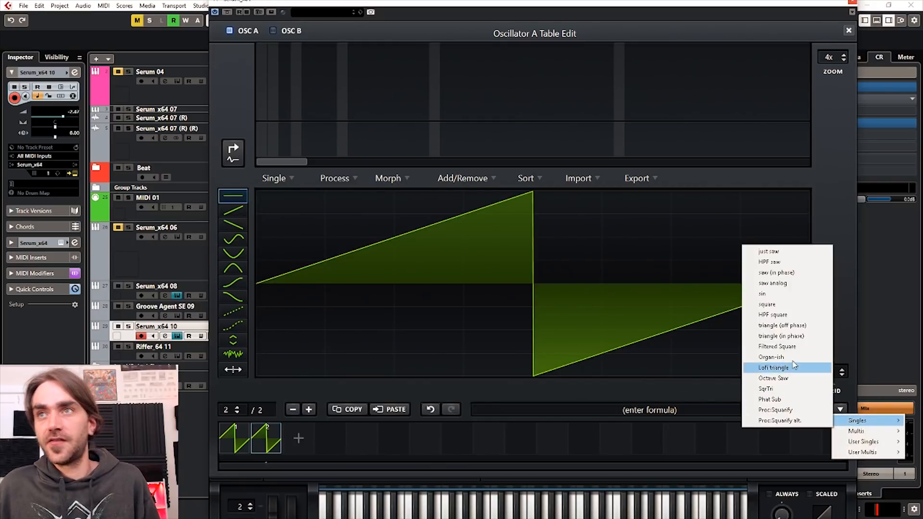
click(760, 294)
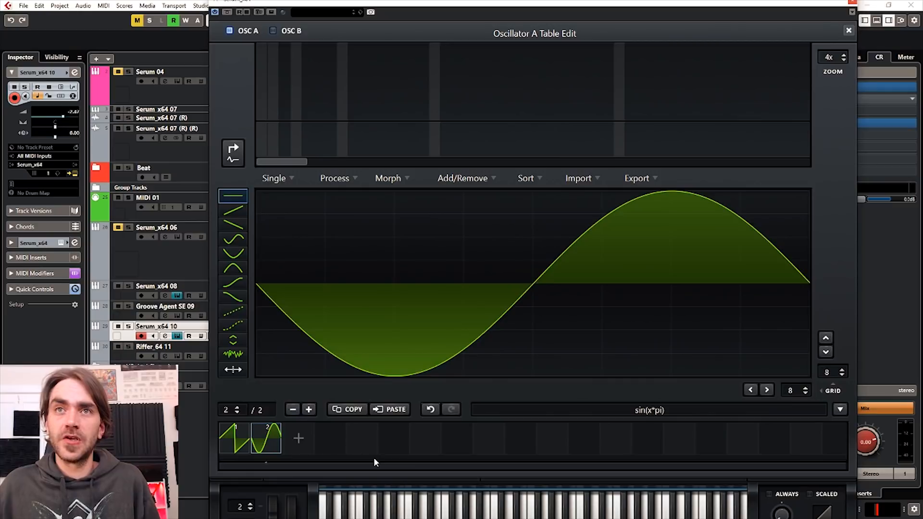
- Compare the saw and sine frames, then remove the saw frame at the current index from the wavetable
click(234, 439)
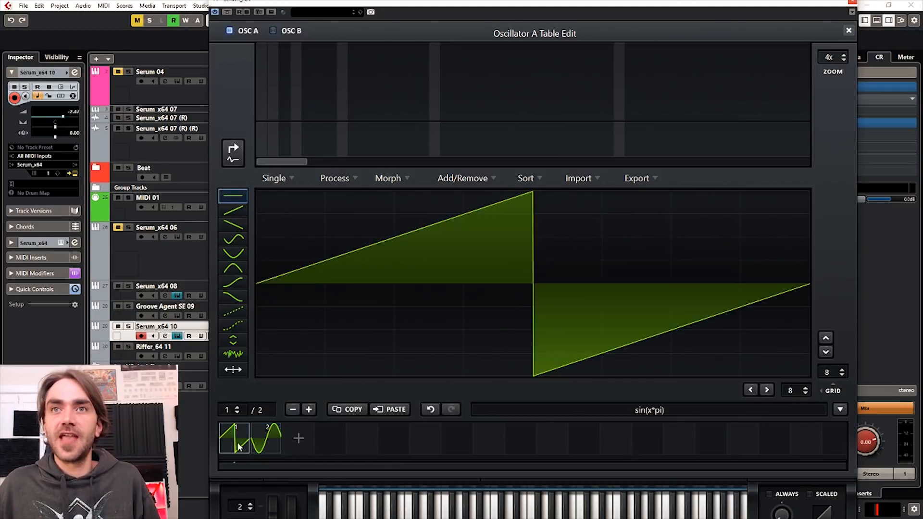
click(268, 446)
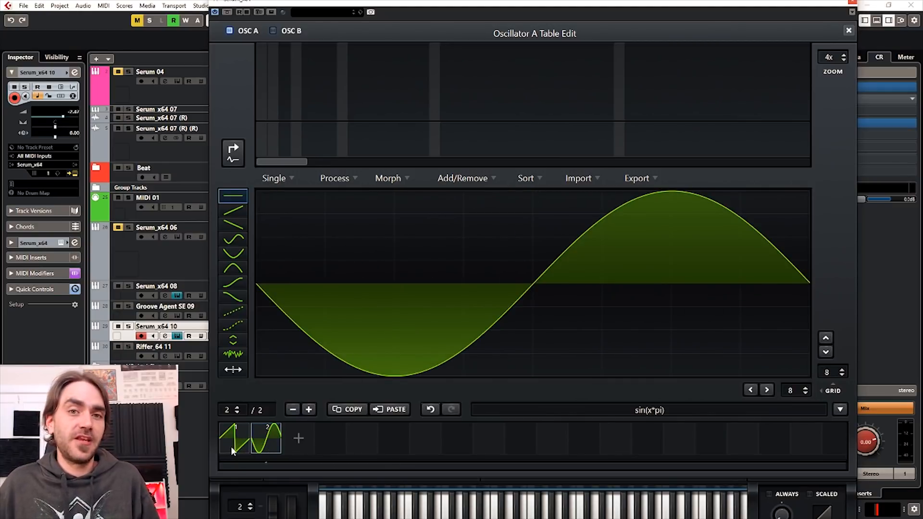
click(232, 450)
click(260, 450)
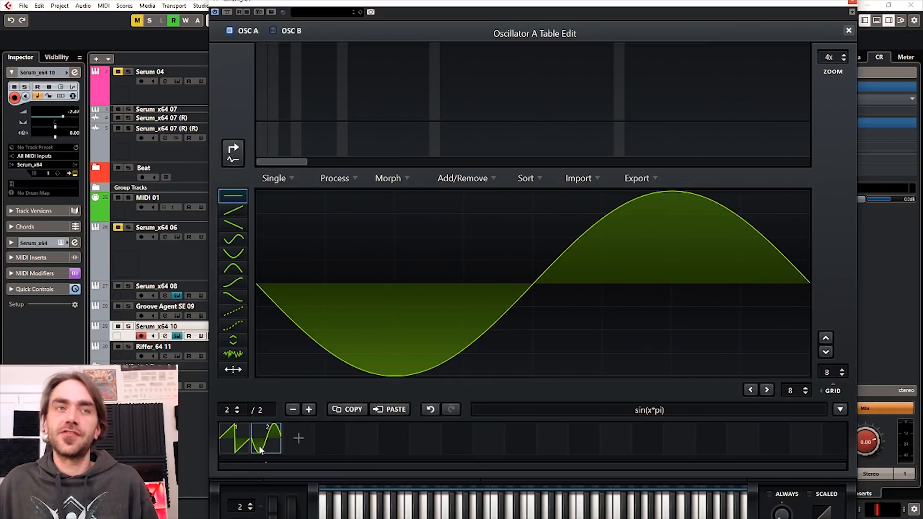
click(228, 436)
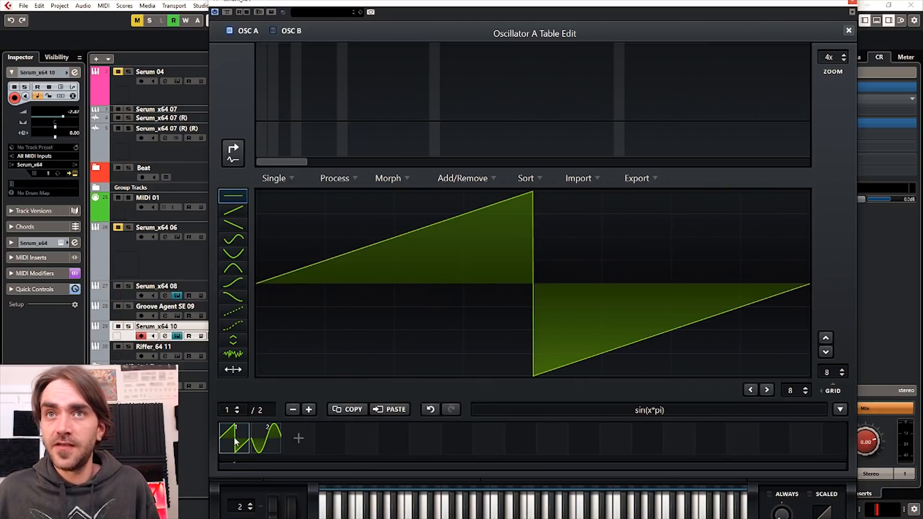
click(459, 178)
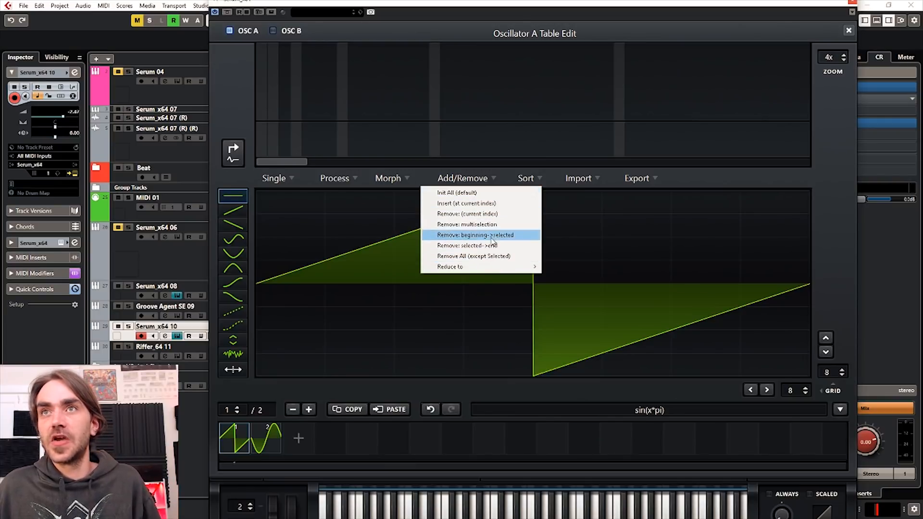
click(495, 216)
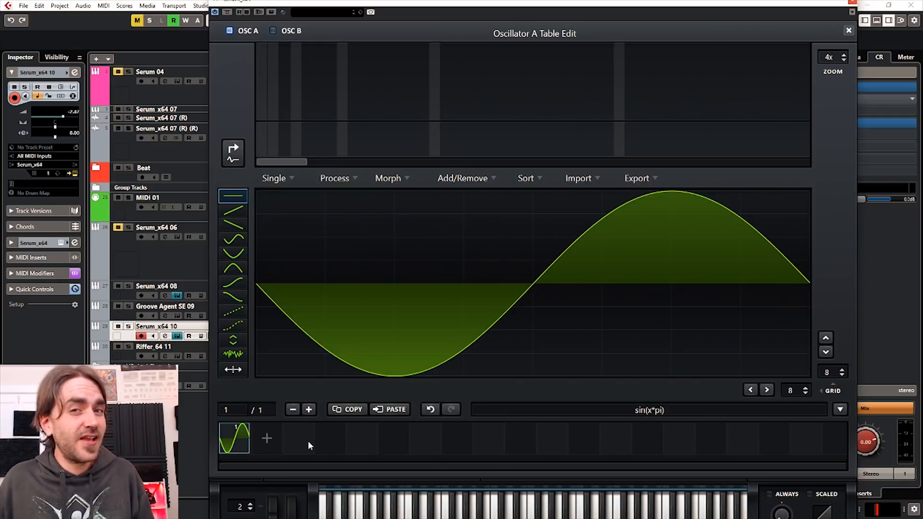
- Add a second frame with the formula sin(x*3*pi) and compare it with the first sine frame
click(266, 439)
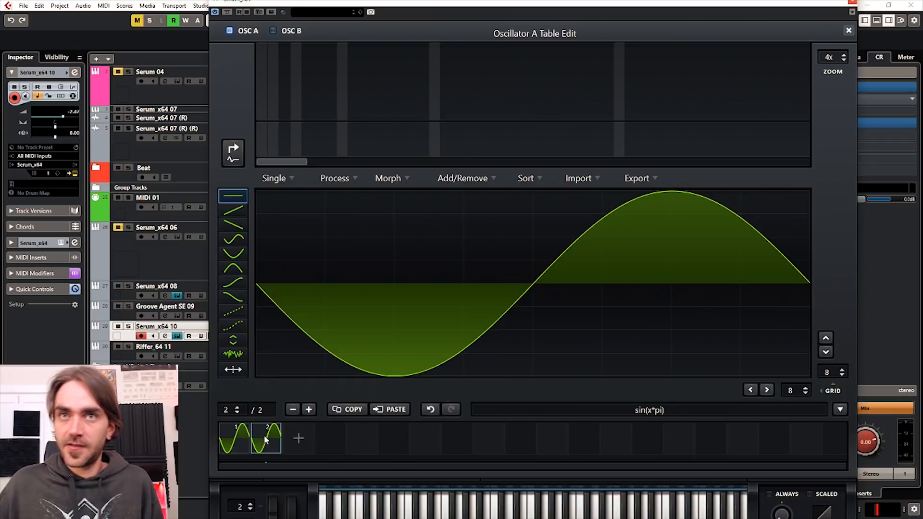
click(644, 410)
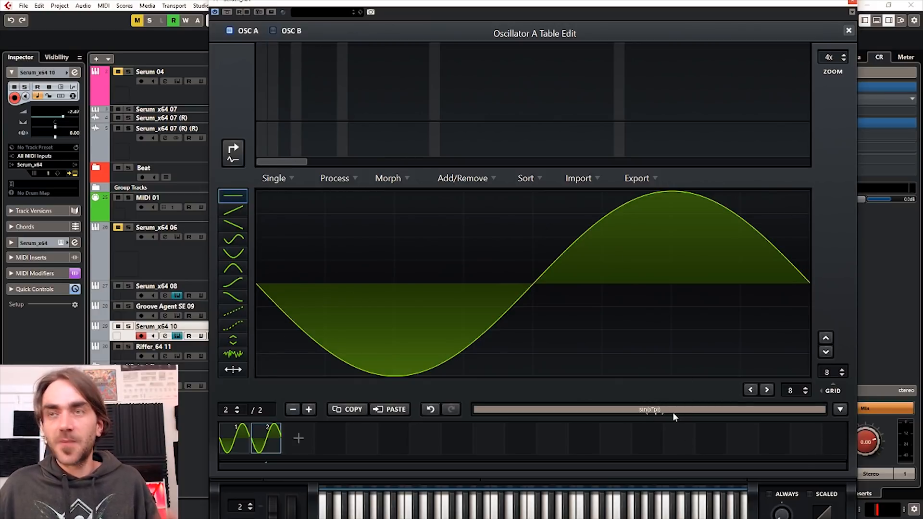
mouse_move(674, 414)
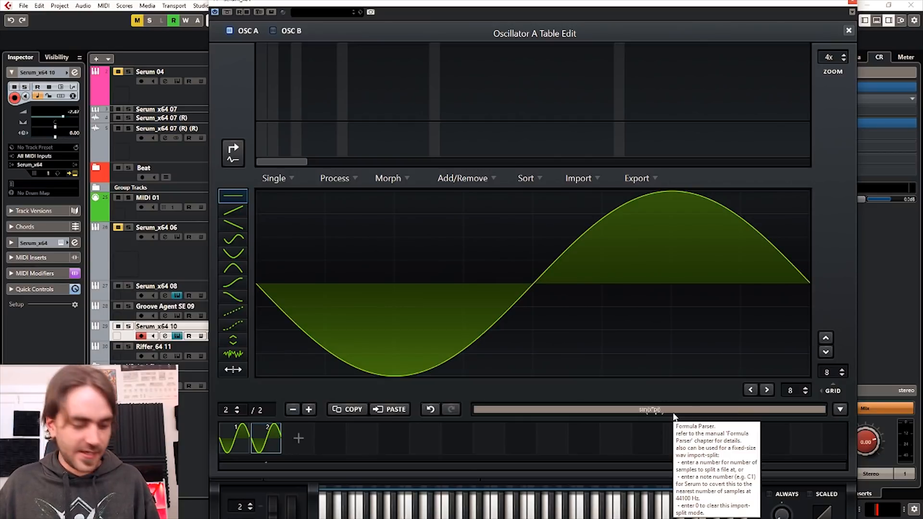
click(650, 409)
text(3*)
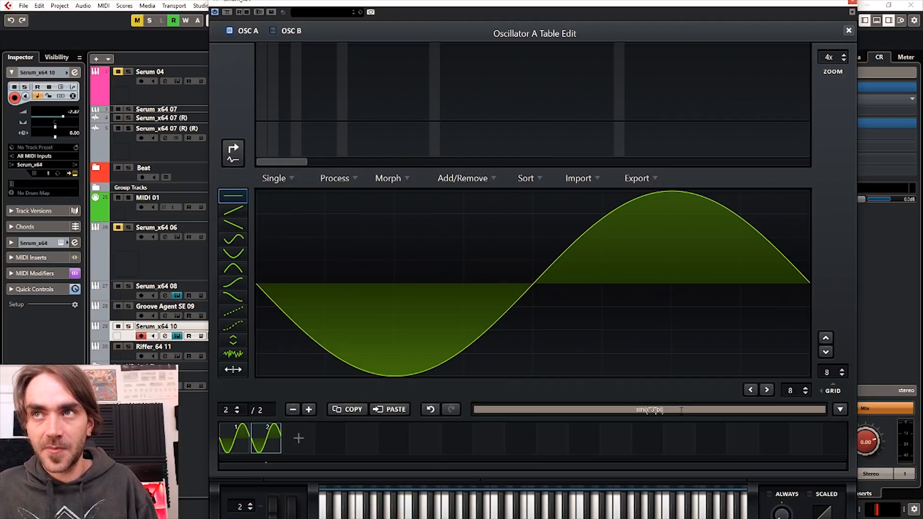
key(Return)
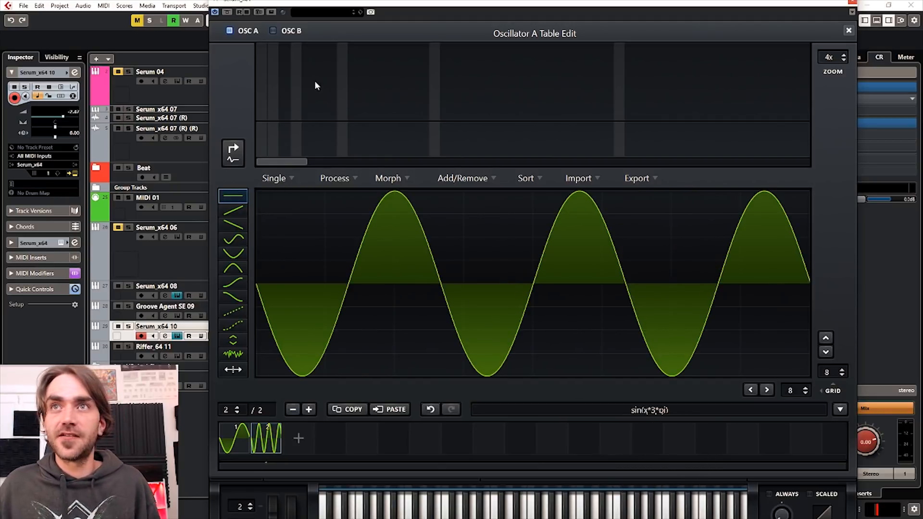
click(244, 440)
click(251, 443)
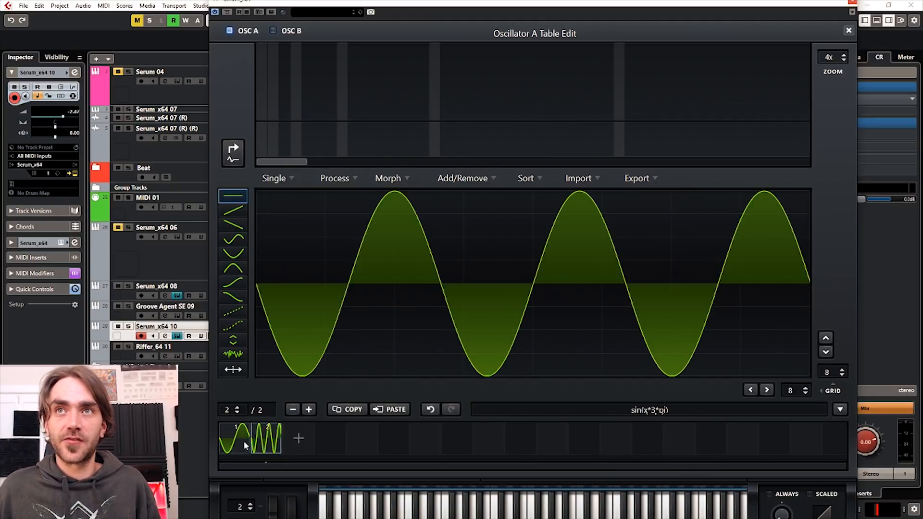
click(244, 441)
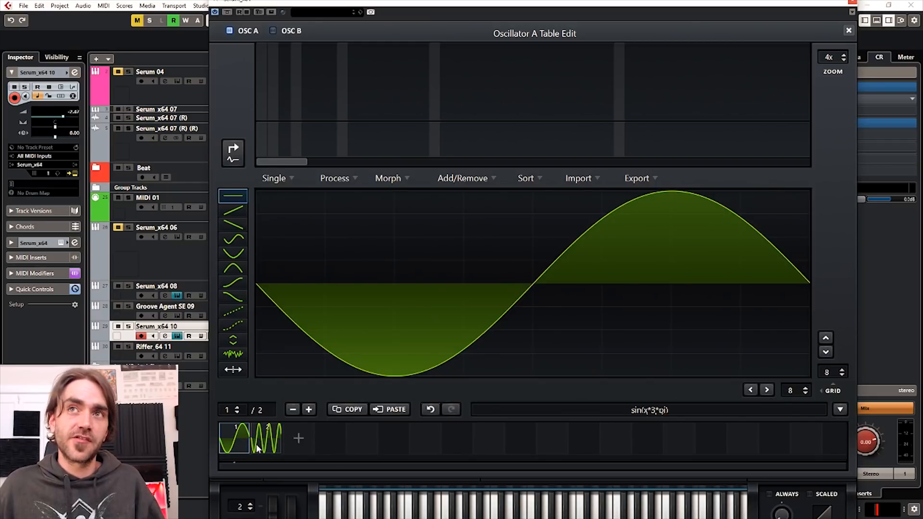
click(257, 447)
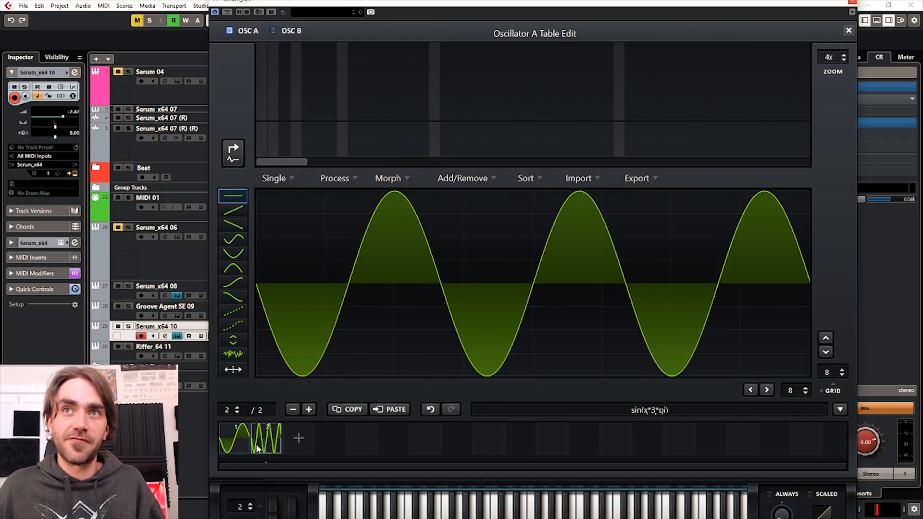
- Add a third frame with the formula sin(x*5*pi) and compare it with the second frame
click(296, 442)
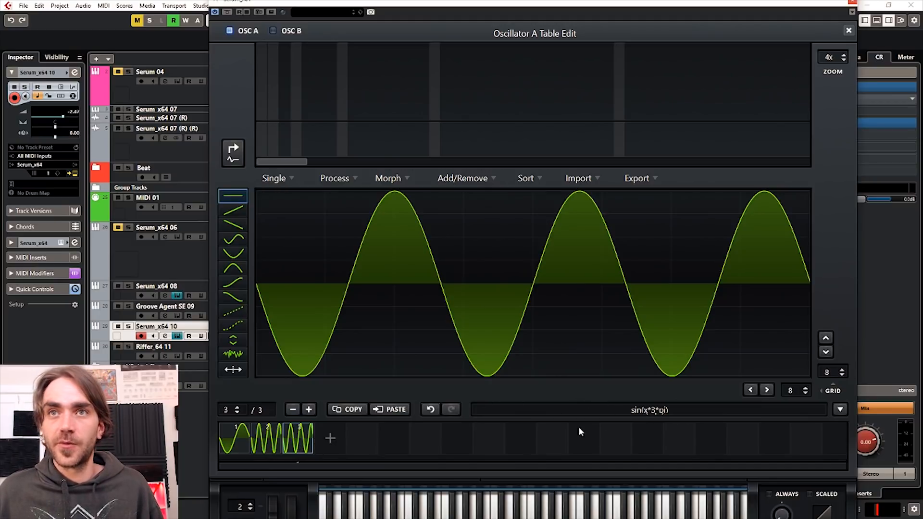
click(653, 412)
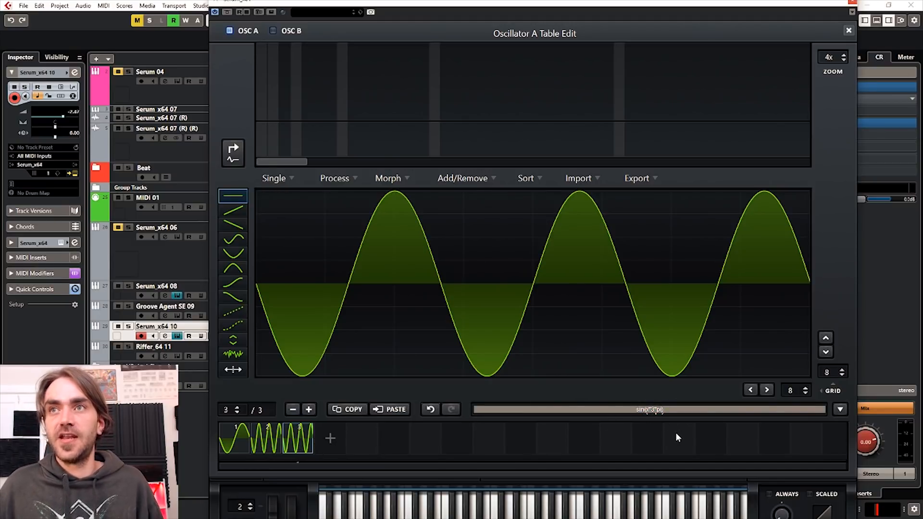
key(BackSpace)
text(5)
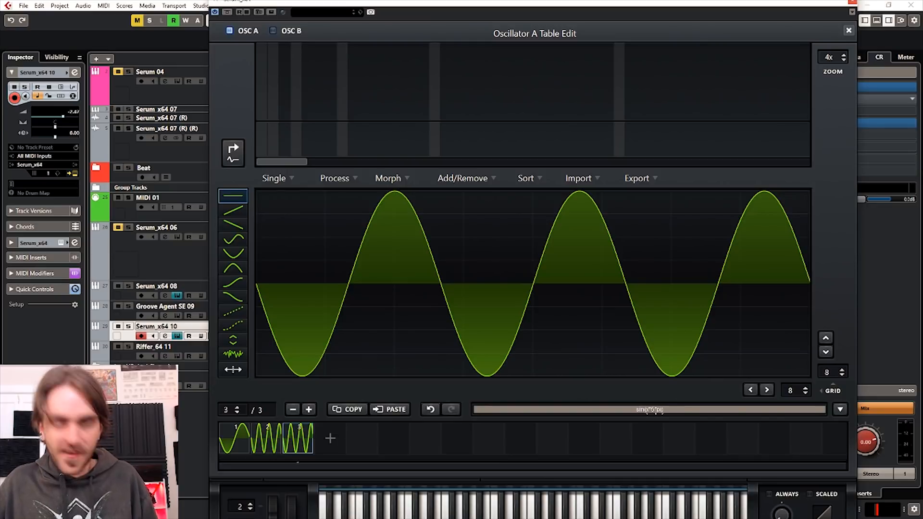
key(Return)
click(278, 448)
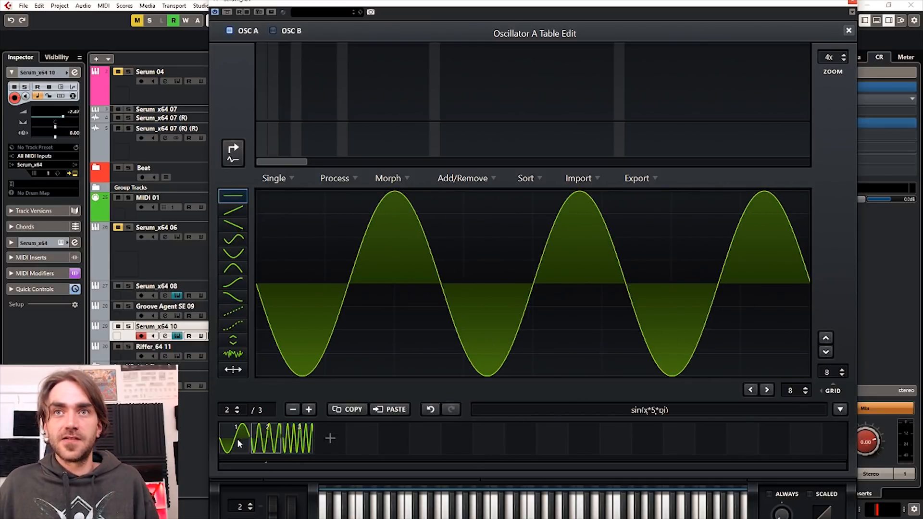
click(282, 447)
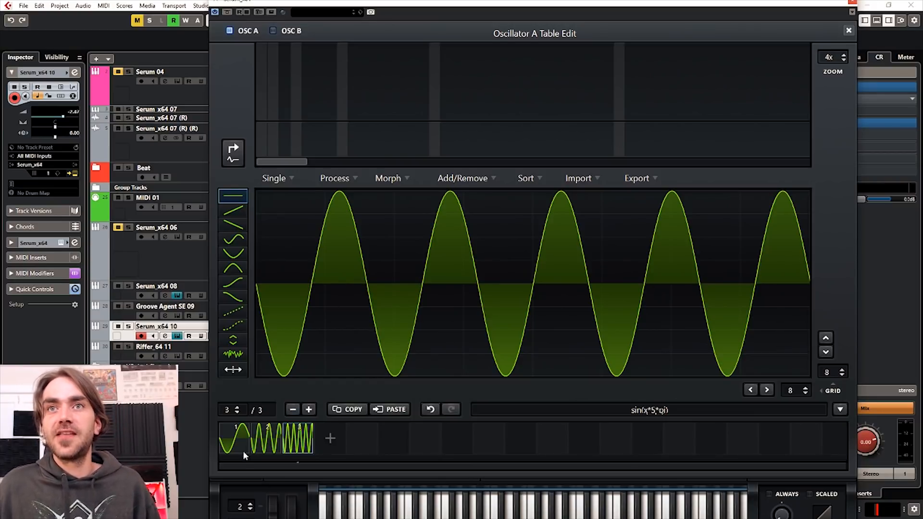
- Select all three frames, apply the Spectral (zero all phases) morph, and look through the resulting key frames
shift+click(235, 438)
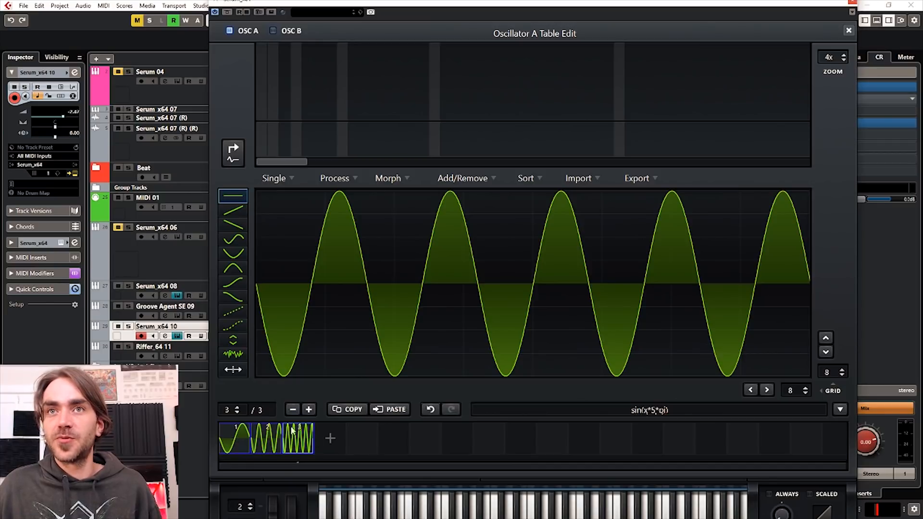
click(384, 179)
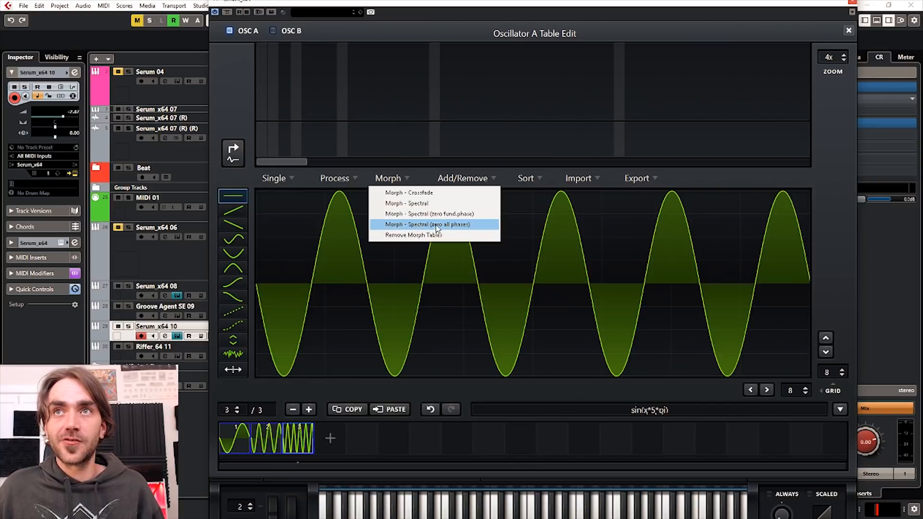
click(447, 225)
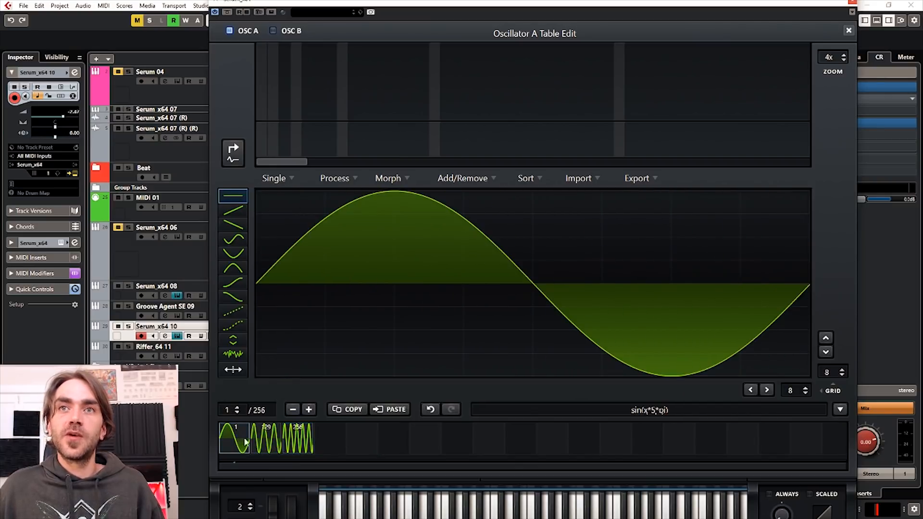
click(265, 442)
click(296, 444)
click(249, 446)
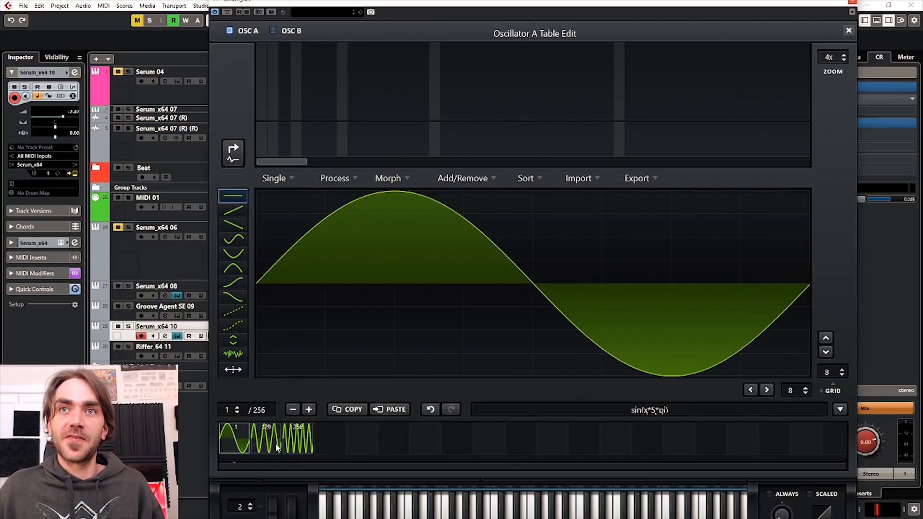
click(301, 447)
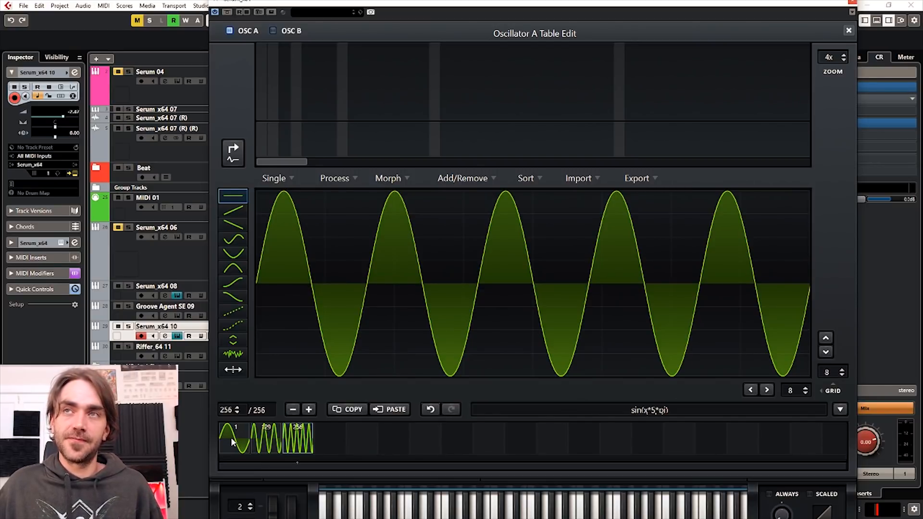
- Leave the table editor and sweep oscillator A's wavetable position to check the morph between the sine frames
key(Escape)
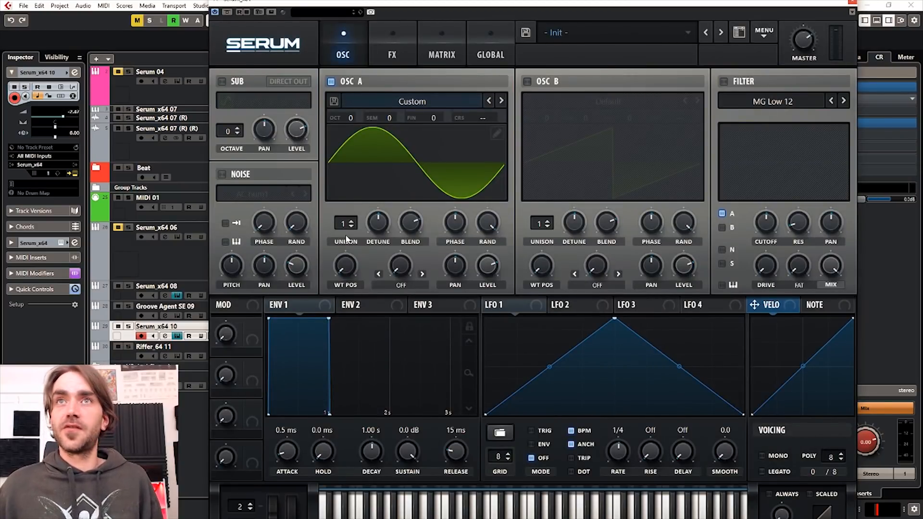
drag(345, 264, 358, 162)
mouse_move(346, 265)
mouse_down()
mouse_move(356, 399)
mouse_move(352, 270)
mouse_move(364, 347)
mouse_move(497, 133)
mouse_up()
- Reopen oscillator A's table editor and normalize each frame with separate gain
click(497, 134)
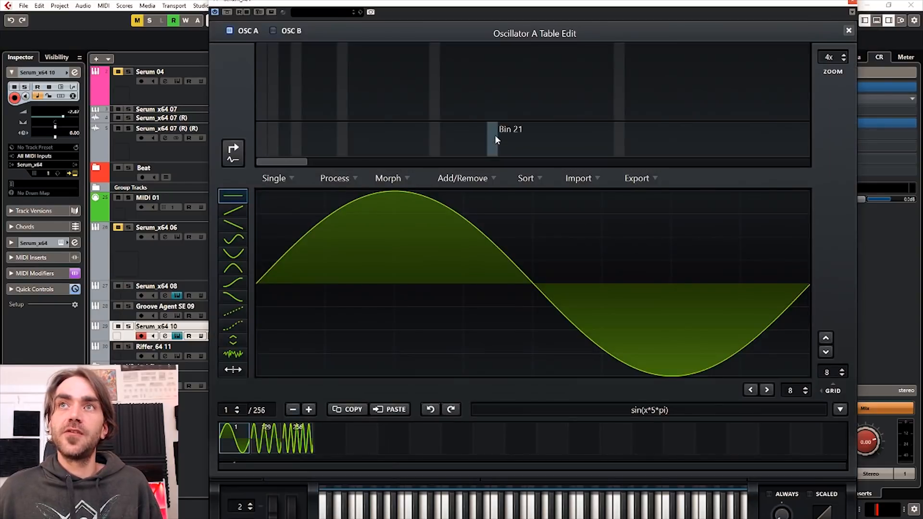
click(344, 180)
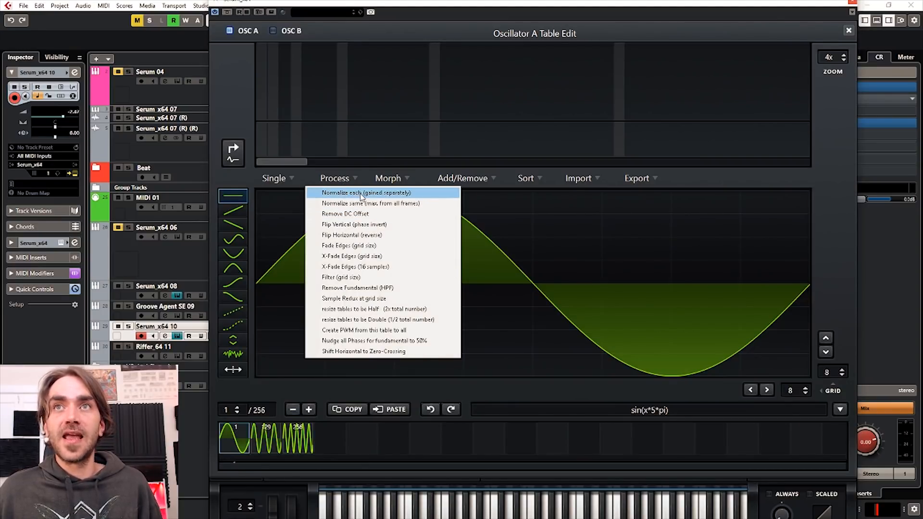
click(361, 193)
- Close the table editor and raise oscillator A's wavetable position all the way to the final five-cycle sine frame
click(849, 31)
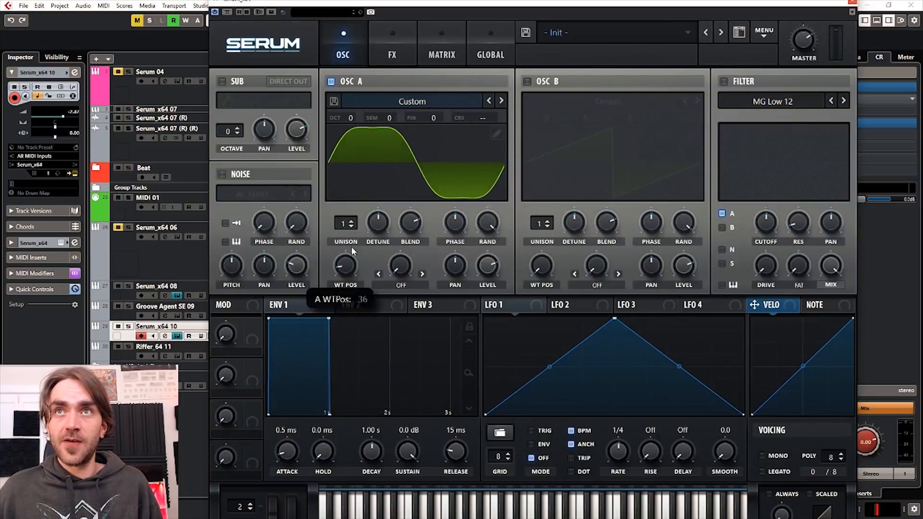
mouse_move(352, 248)
mouse_down()
mouse_move(354, 192)
mouse_move(357, 275)
mouse_move(354, 237)
mouse_up()
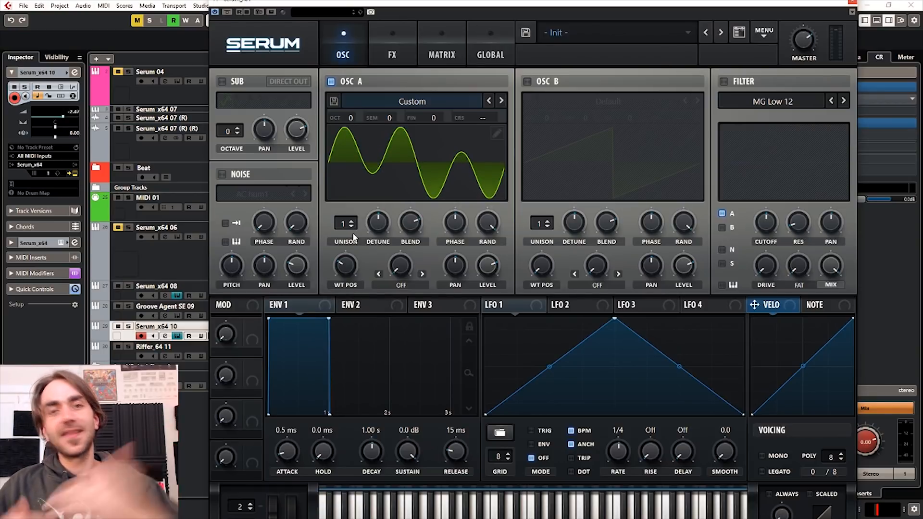
drag(350, 260, 369, 182)
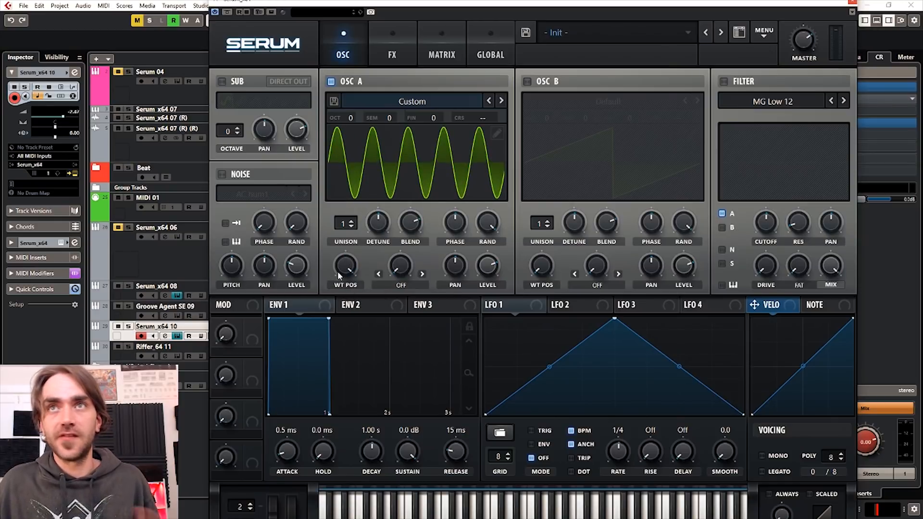
- Return oscillator A to the first sine frame, save its wavetable as Sin Wavefold and load that table into oscillator B
drag(350, 269, 374, 369)
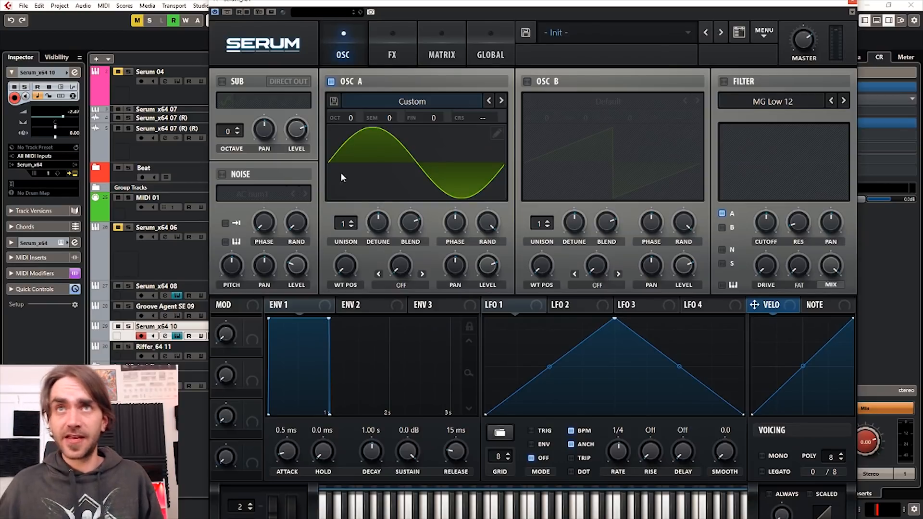
click(334, 100)
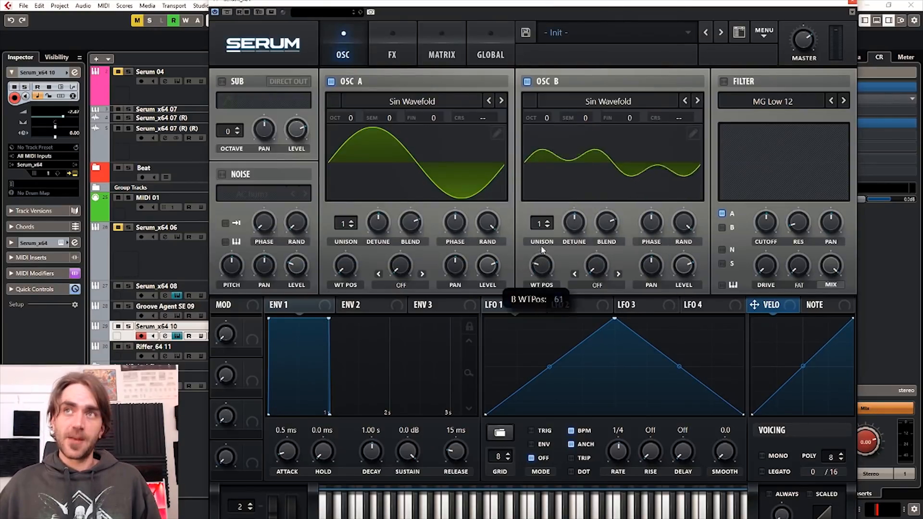
- Sweep oscillator B's wavetable position and check its table and Process options in the editor, finishing with both oscillators on the first sine frame
mouse_move(541, 245)
mouse_down()
mouse_move(562, 185)
mouse_move(543, 248)
mouse_up()
click(693, 134)
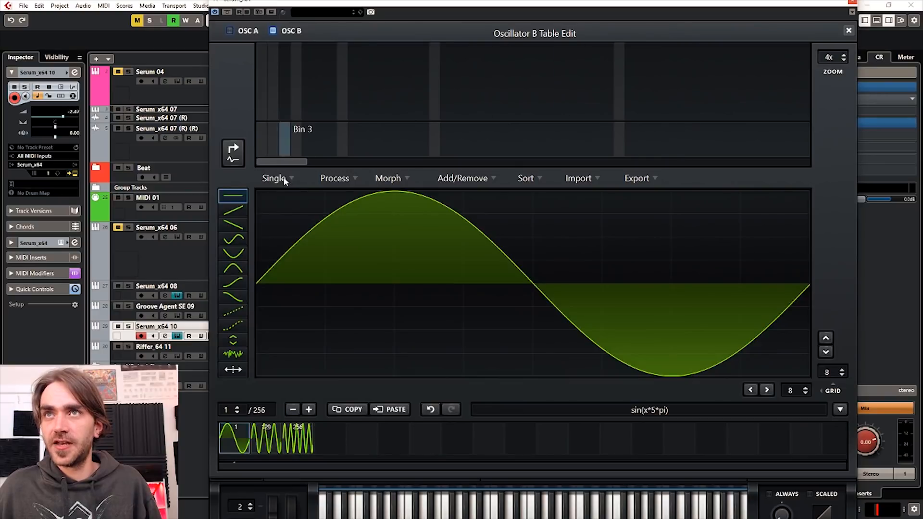
click(332, 179)
click(359, 194)
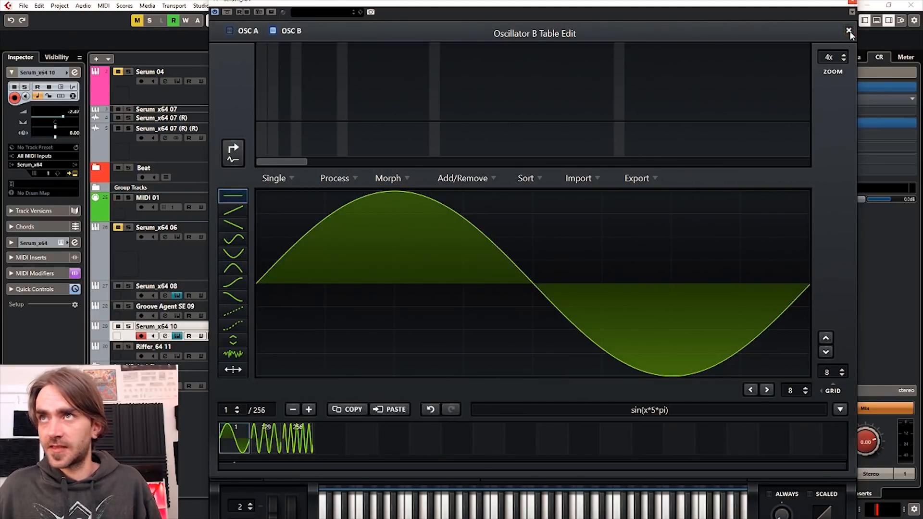
click(849, 31)
drag(542, 267, 533, 295)
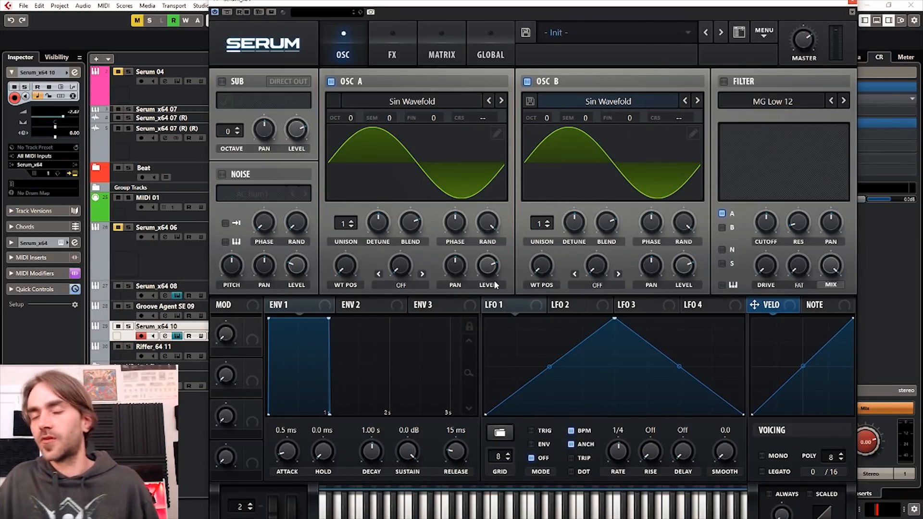
mouse_move(354, 274)
mouse_down()
mouse_move(358, 185)
mouse_move(347, 287)
mouse_up()
- Close the Serum window and examine the notes and velocities of the Serum_x64 10 MIDI clip at bar 625
click(853, 6)
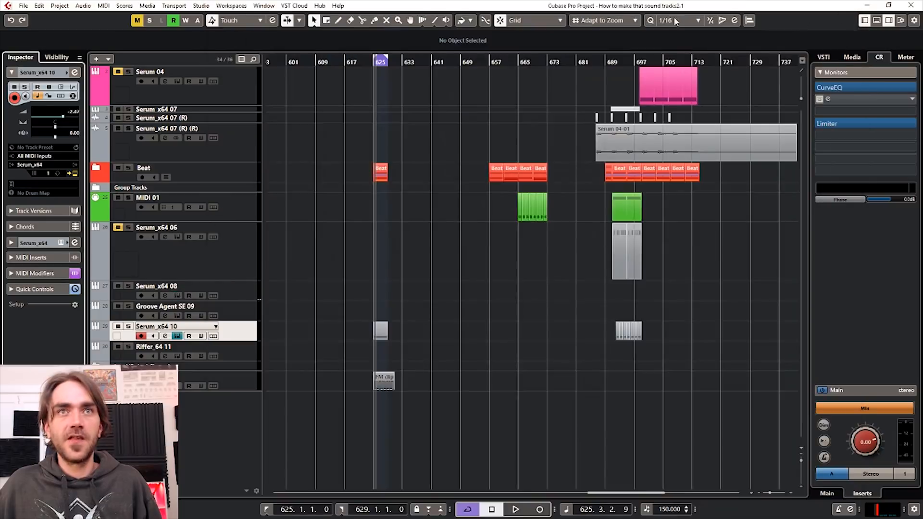
scroll(382, 327, up, 10)
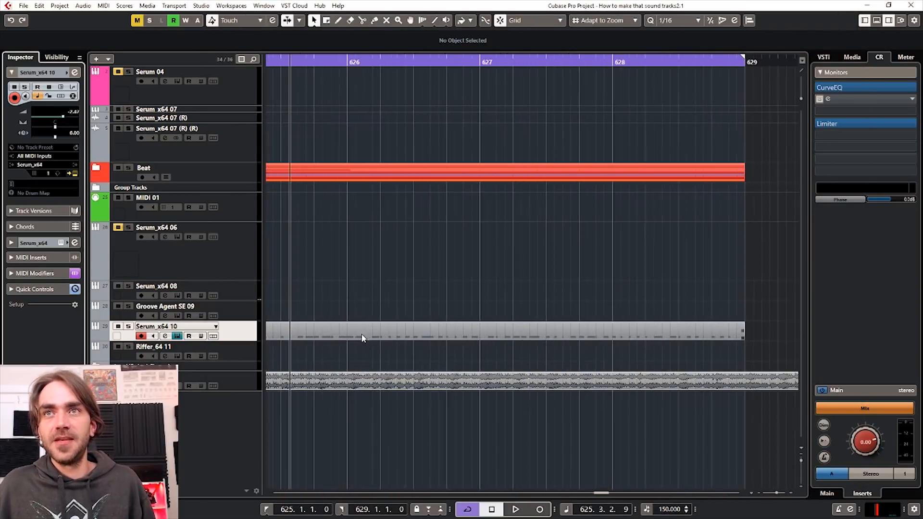
double_click(414, 336)
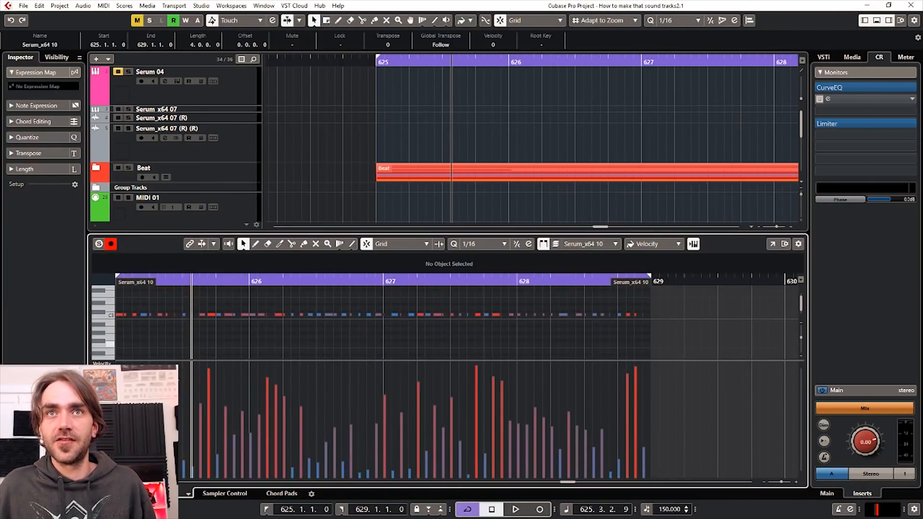
key(ctrl+e)
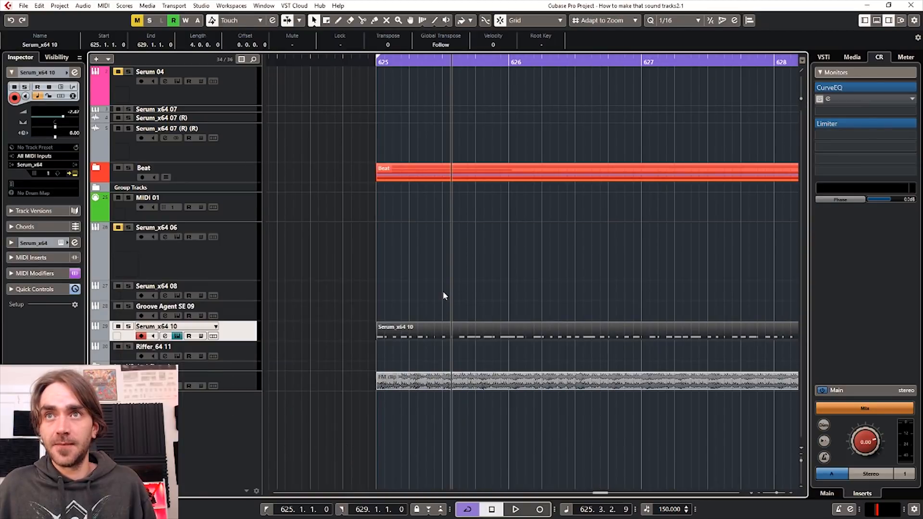
click(443, 294)
scroll(443, 298, down, 5)
scroll(432, 302, down, 4)
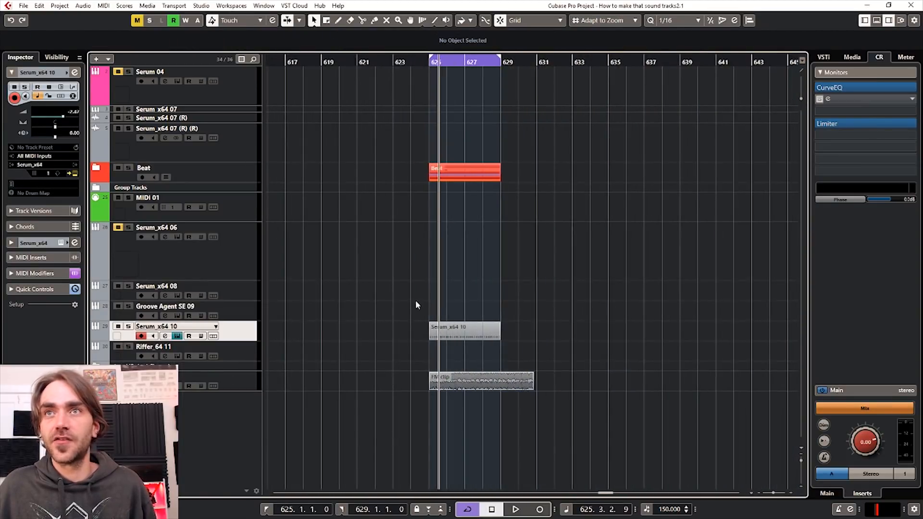
- Move the MIDI clip at bar 625 from the Serum_x64 10 track up to the Serum_x64 08 track
scroll(410, 299, left, 6)
scroll(409, 299, right, 8)
click(357, 335)
drag(356, 333, 357, 293)
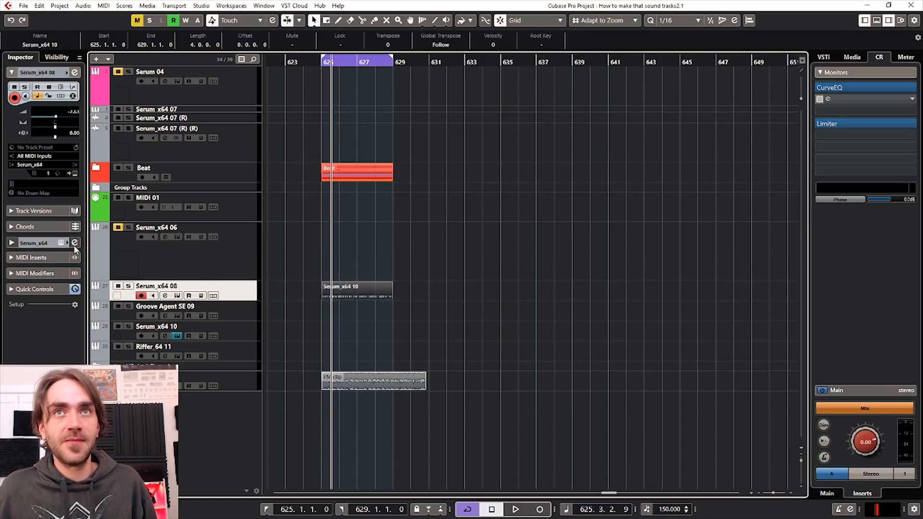
- Inspect the moved clip's notes and the MIDI Modifiers settings of the Serum_x64 08 track
double_click(344, 288)
key(ctrl+e)
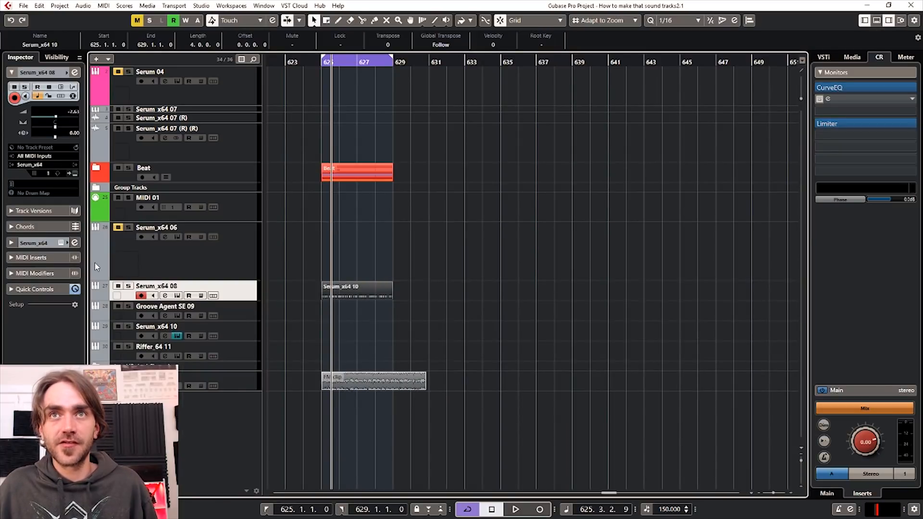
click(34, 273)
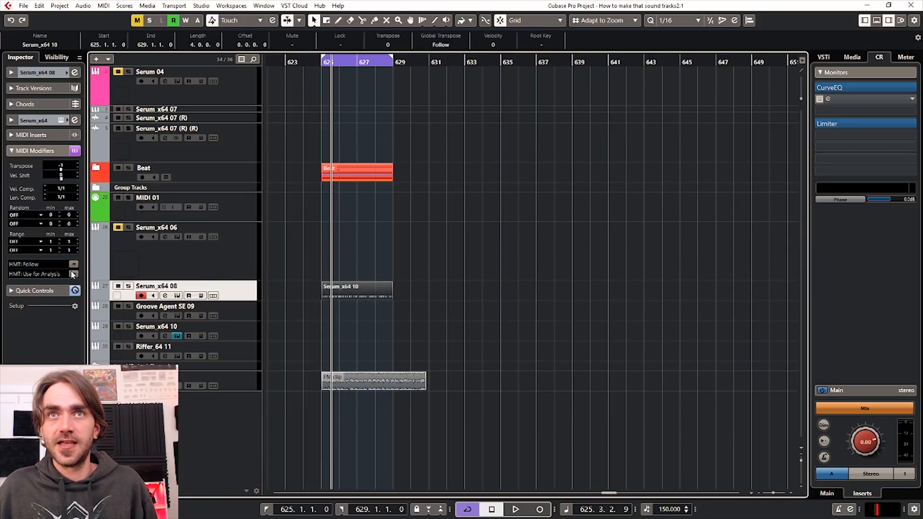
key(ctrl+e)
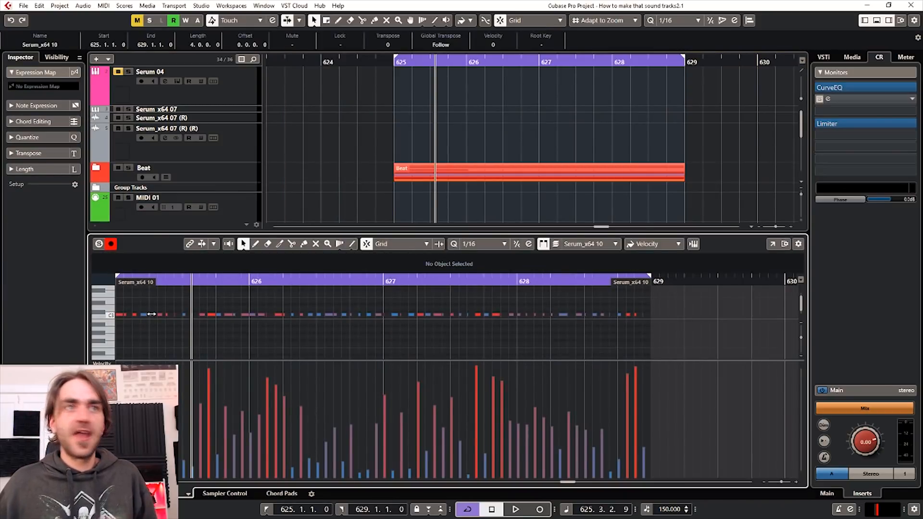
key(ctrl+e)
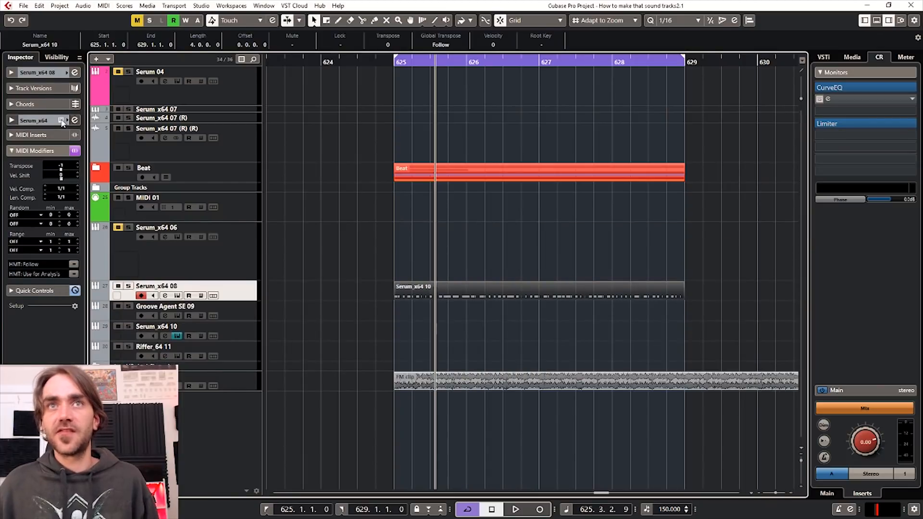
- Open the Serum instrument of the Serum_x64 08 track and sweep oscillator A's wavetable position to audition the folded sine shapes
click(75, 173)
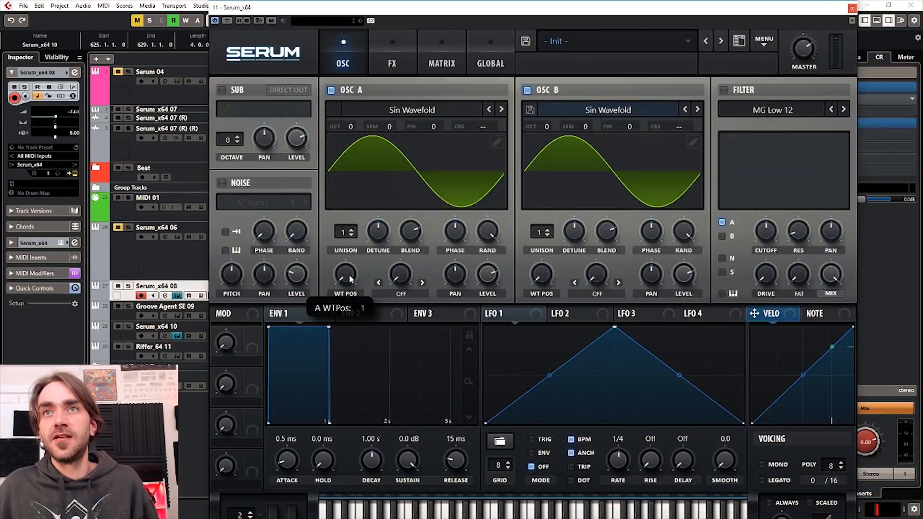
drag(349, 275, 368, 159)
drag(345, 275, 350, 342)
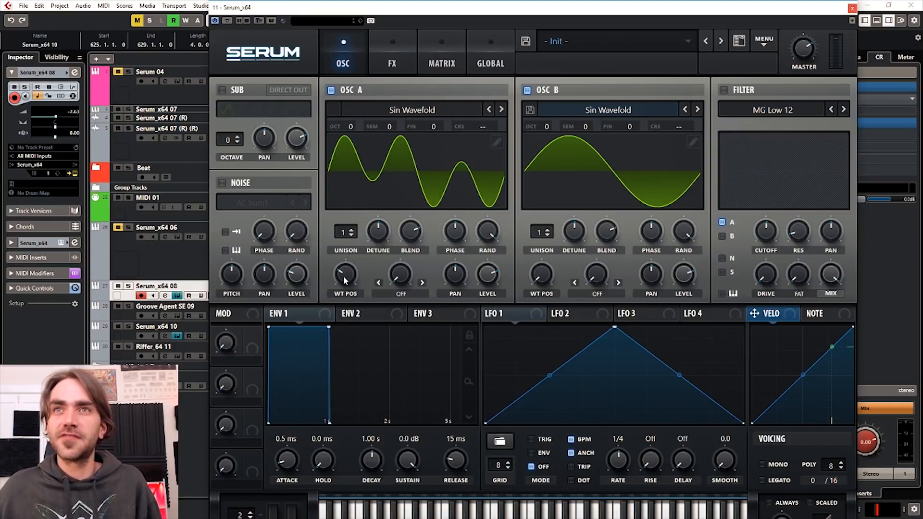
drag(343, 276, 336, 269)
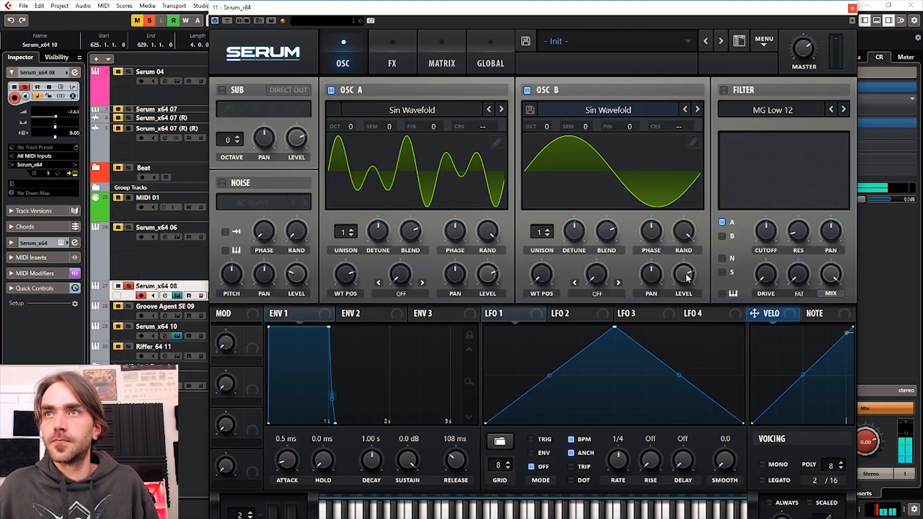
- Turn oscillator B's level fully down, raise its wavetable position into the folded shapes, and return oscillator A to the plain sine
mouse_move(676, 271)
drag(541, 274, 559, 188)
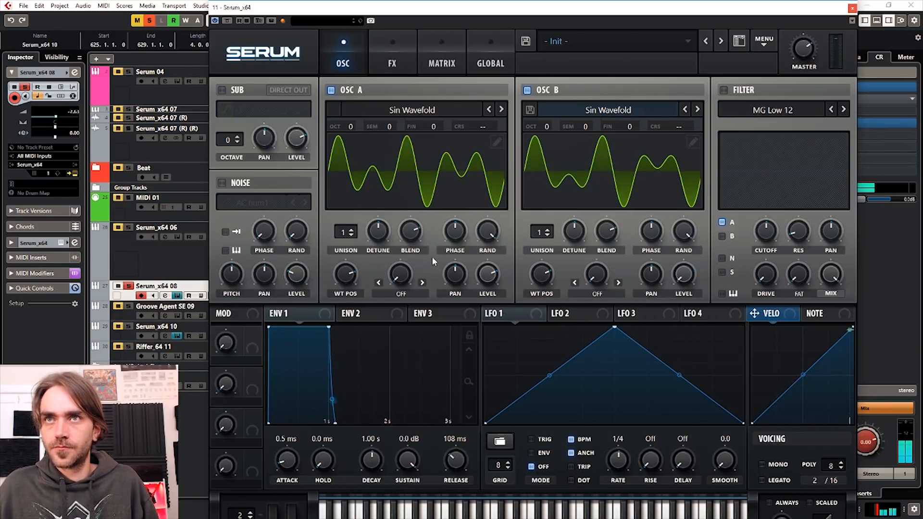
drag(346, 274, 346, 356)
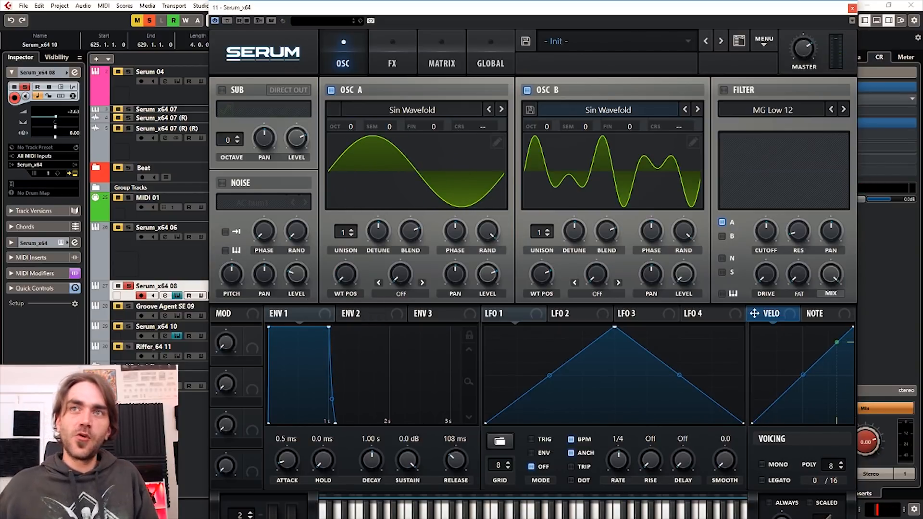
- Set oscillator A's warp mode to FM (from B) and adjust its amount to about 56%
click(409, 291)
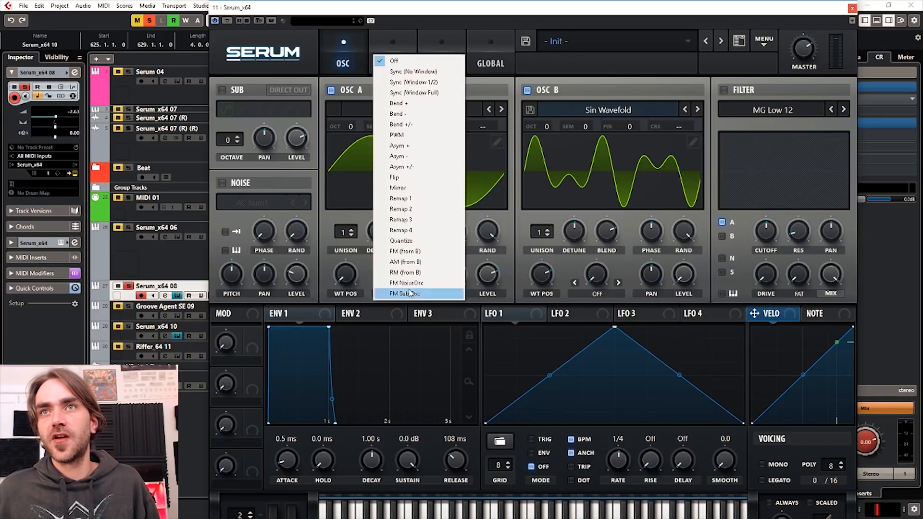
click(410, 257)
drag(411, 263, 416, 230)
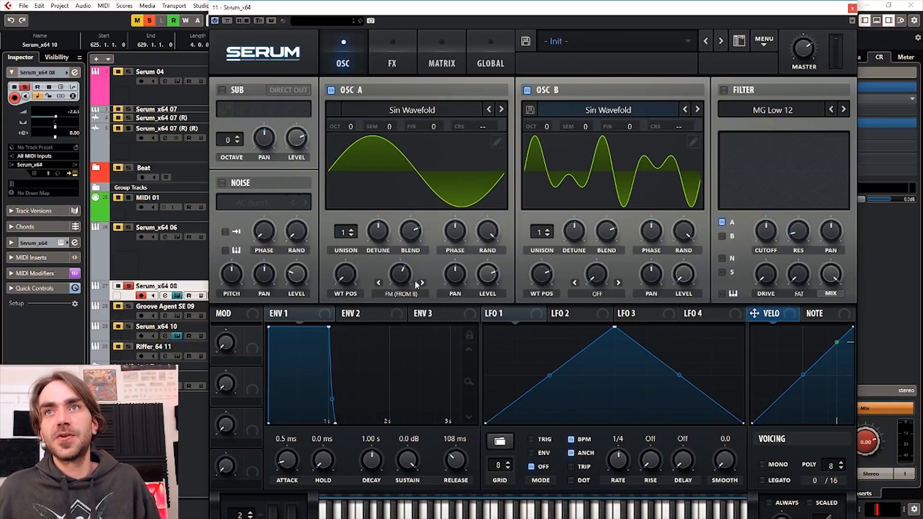
drag(405, 275, 424, 274)
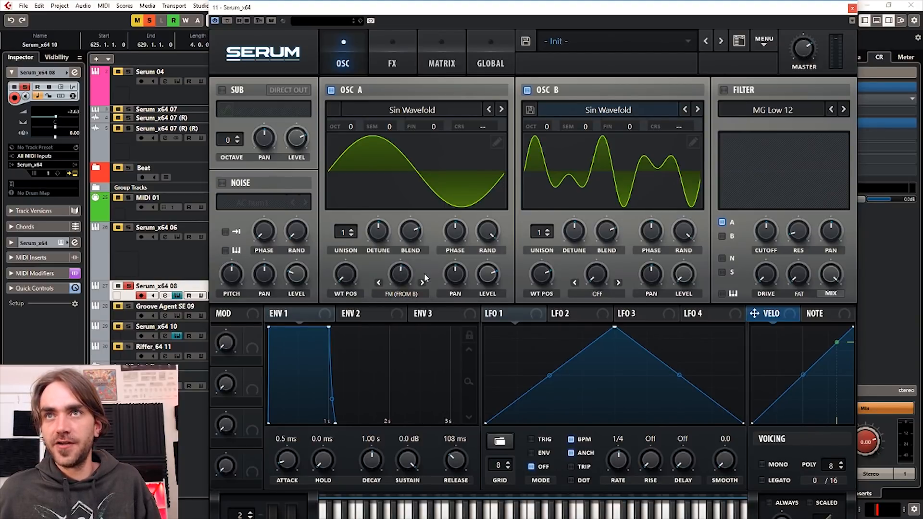
click(694, 275)
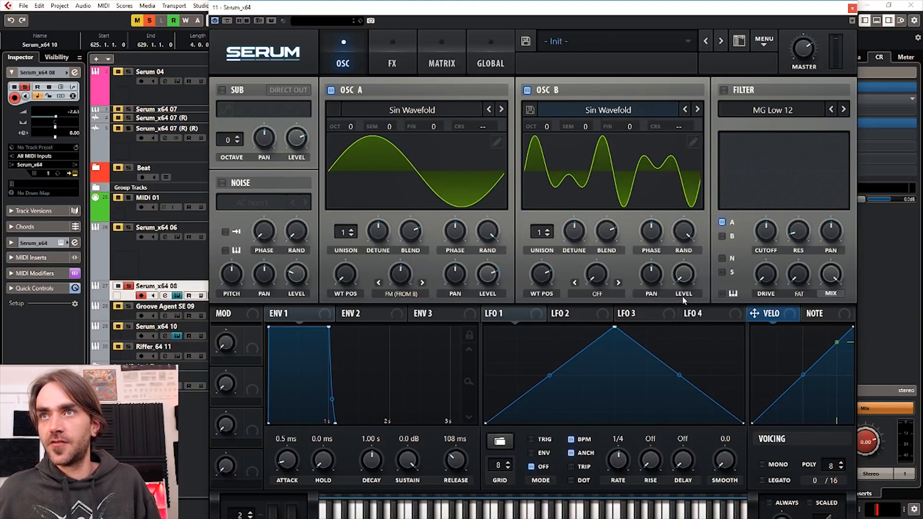
right_click(400, 275)
key(Escape)
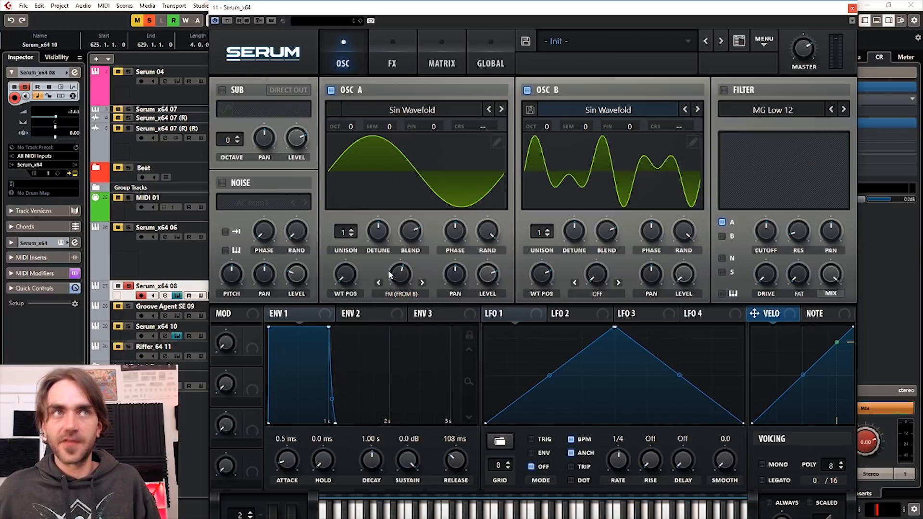
mouse_move(403, 276)
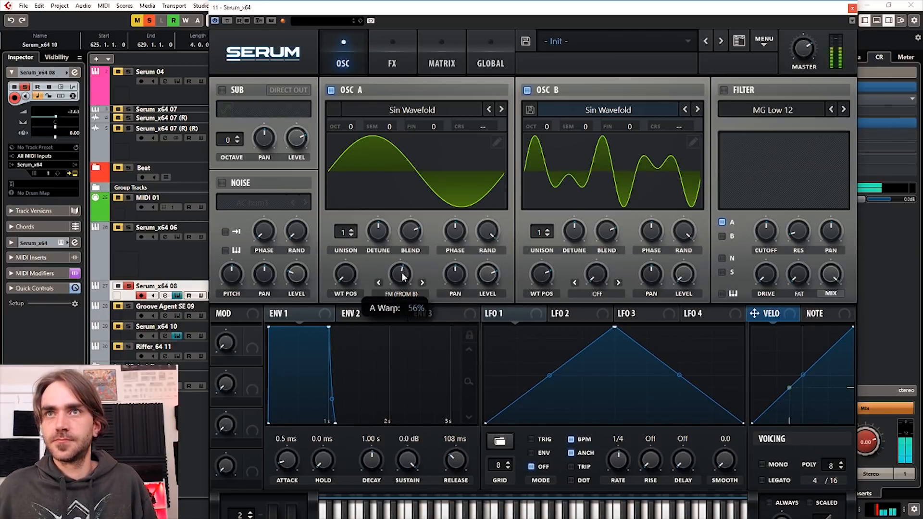
drag(403, 272, 403, 270)
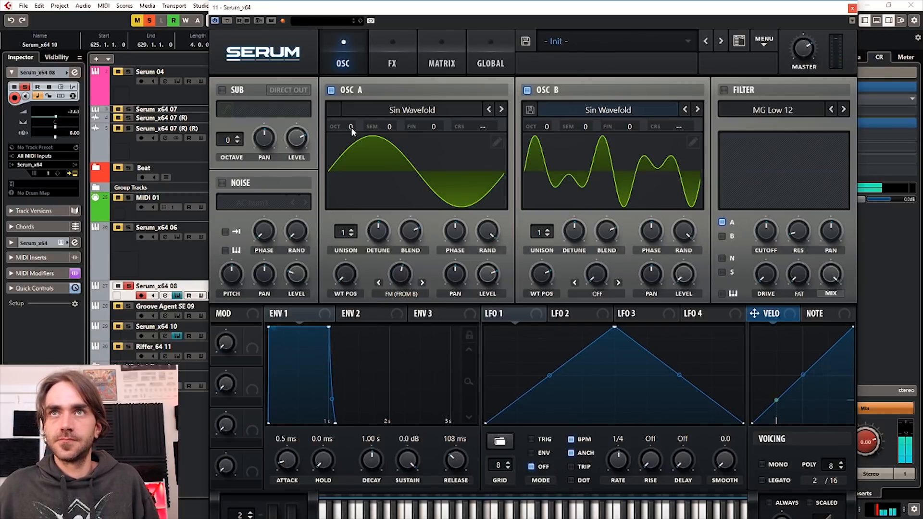
- Lower oscillator A to octave -1 and oscillator B to octave -3, sweeping the FM warp amount up to about 97%
drag(351, 127, 348, 140)
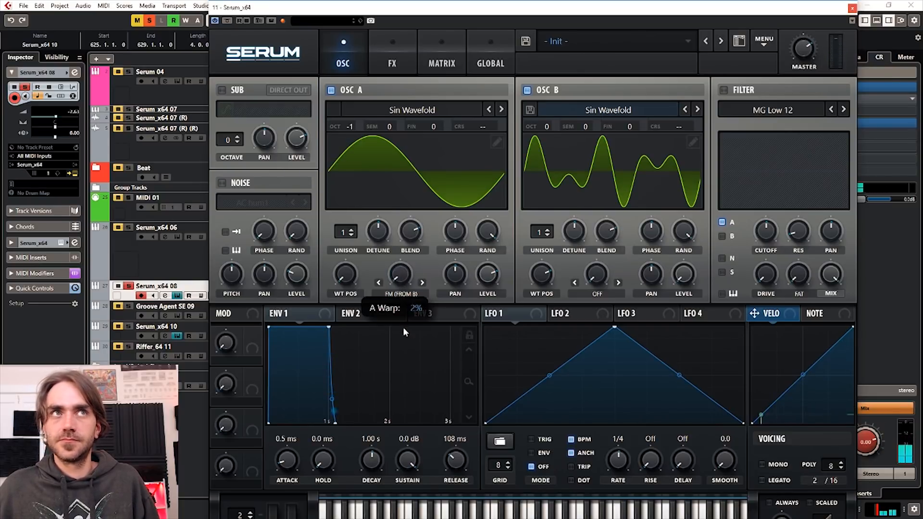
drag(404, 329, 403, 287)
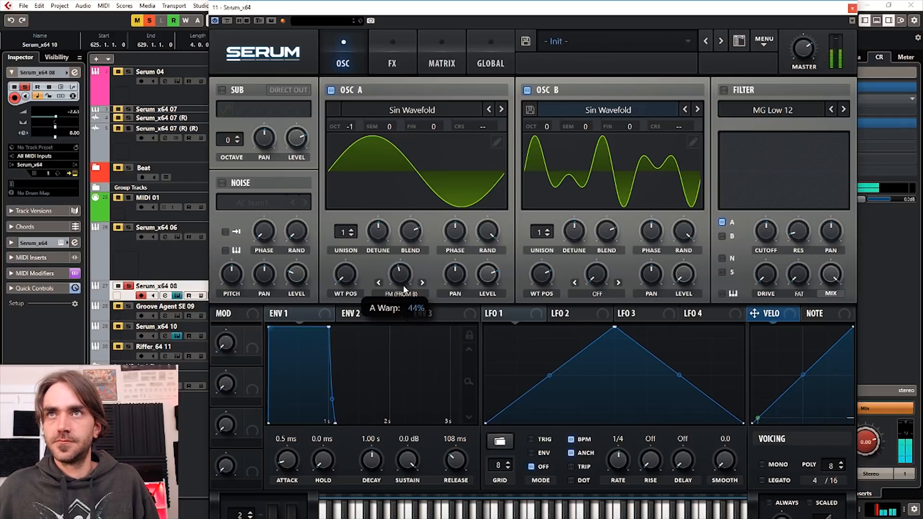
drag(547, 127, 548, 188)
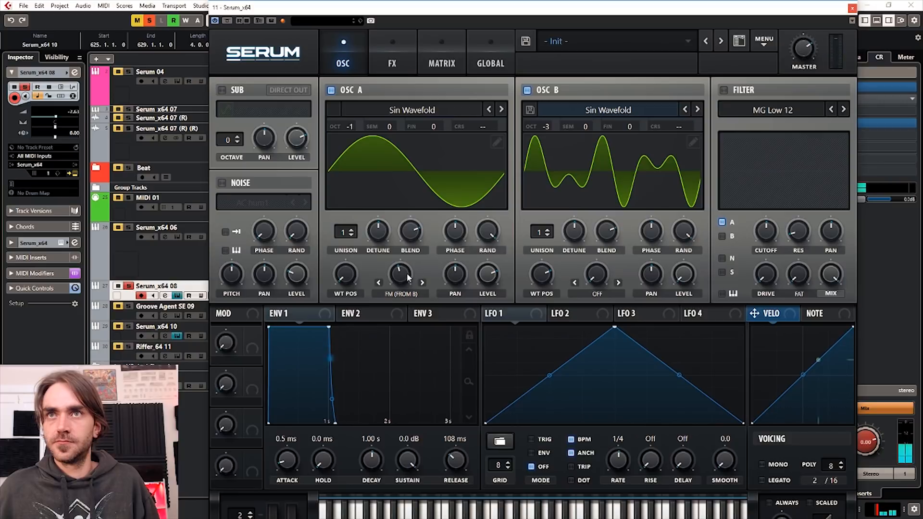
drag(408, 277, 426, 234)
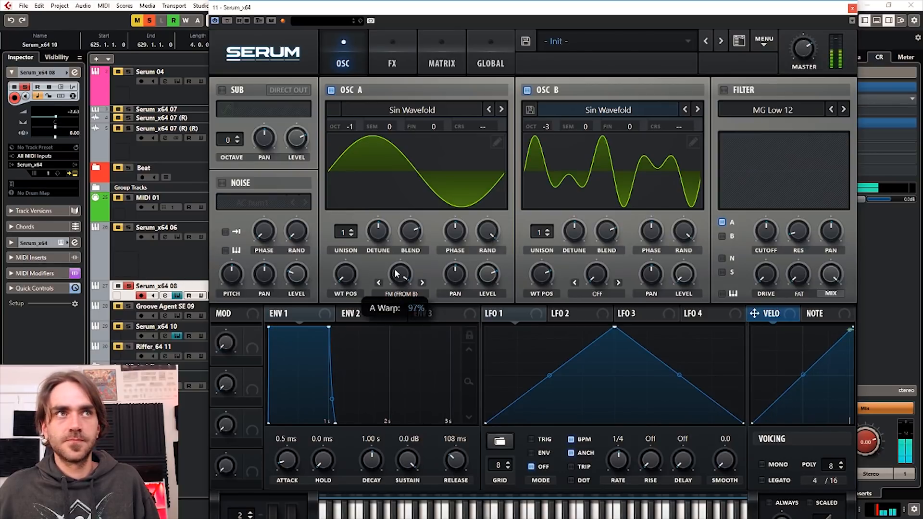
- Raise oscillator A's wavetable position from the plain sine to a partly folded shape
mouse_move(347, 277)
mouse_move(349, 265)
mouse_down()
mouse_move(365, 181)
mouse_move(356, 308)
mouse_move(355, 243)
mouse_move(357, 262)
mouse_up()
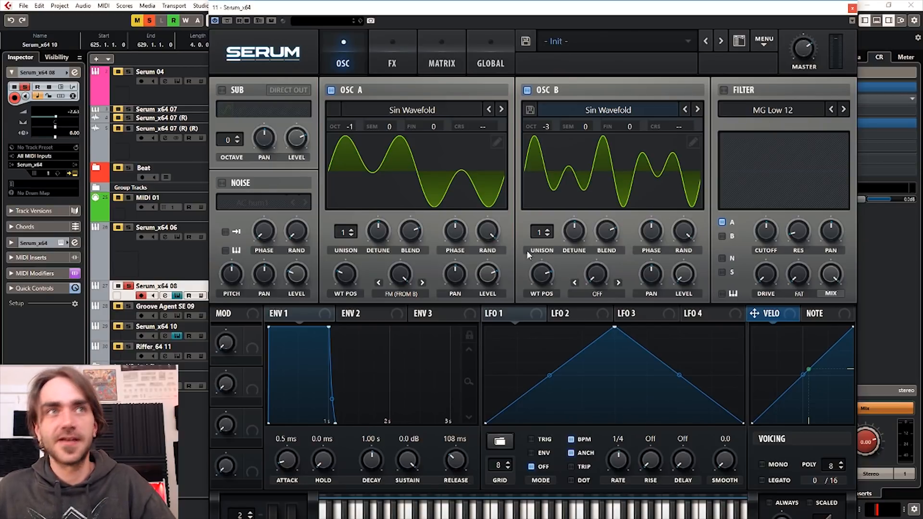
- Readjust oscillator A's FM (from B) amount and assign velocity as its modulation source
mouse_move(401, 299)
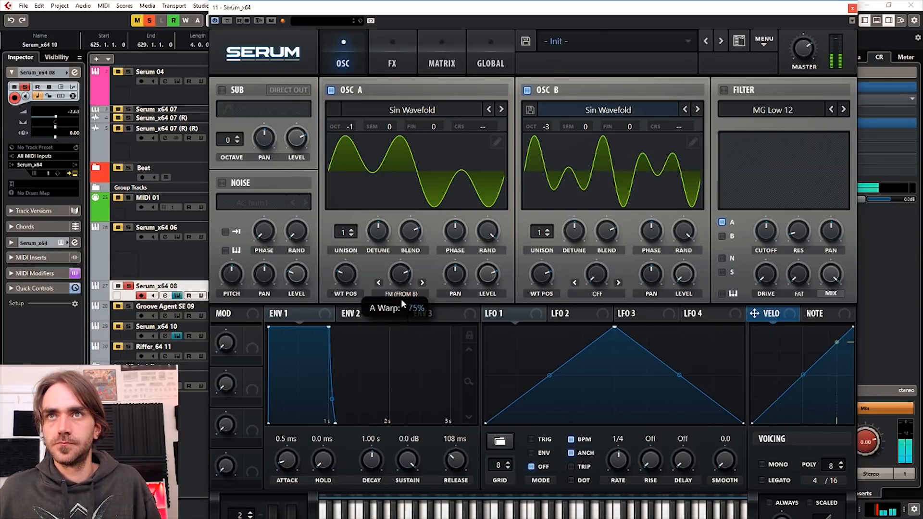
drag(401, 299, 399, 247)
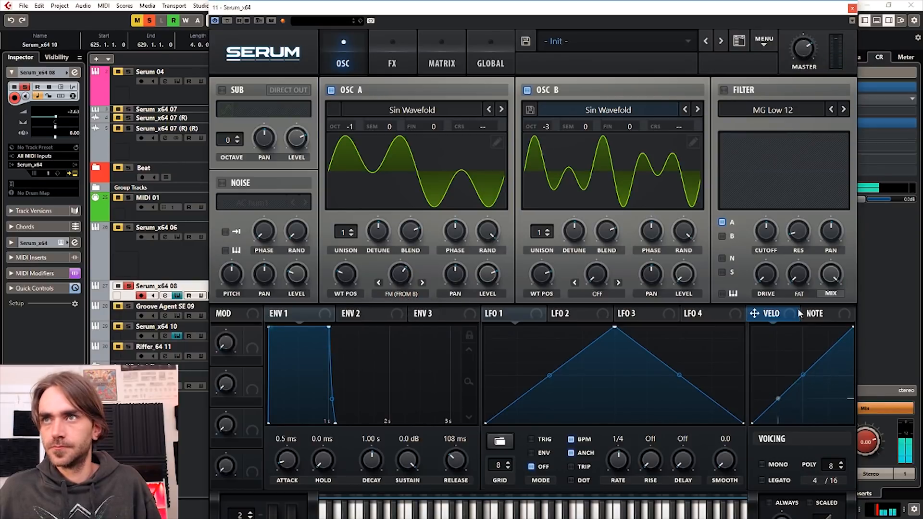
drag(799, 313, 399, 277)
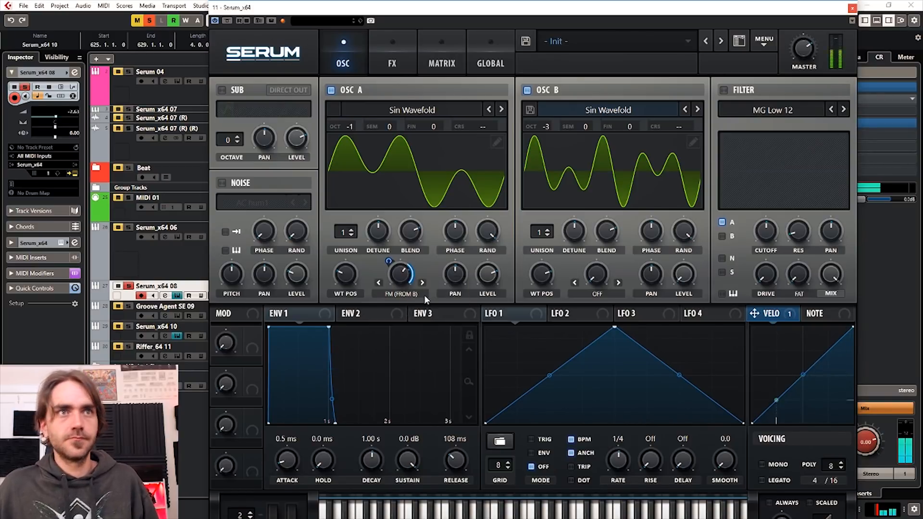
- Lower the Serum_x64 08 track's volume to -9.02 and cut its lows with EQ band 1 at 257.8 Hz
mouse_move(409, 288)
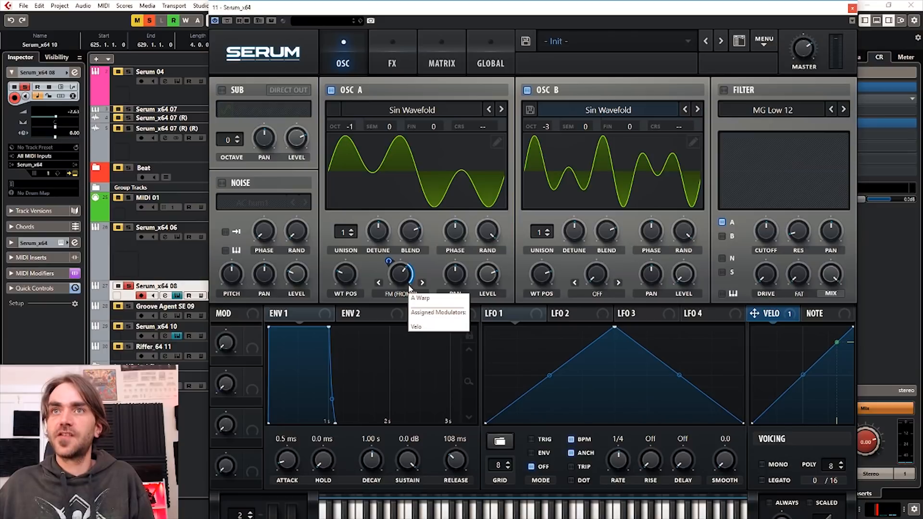
mouse_move(757, 321)
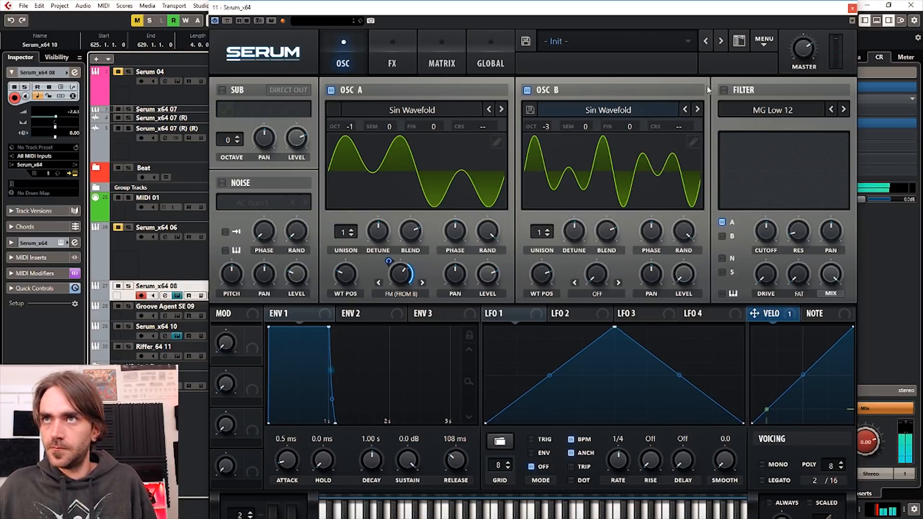
click(852, 9)
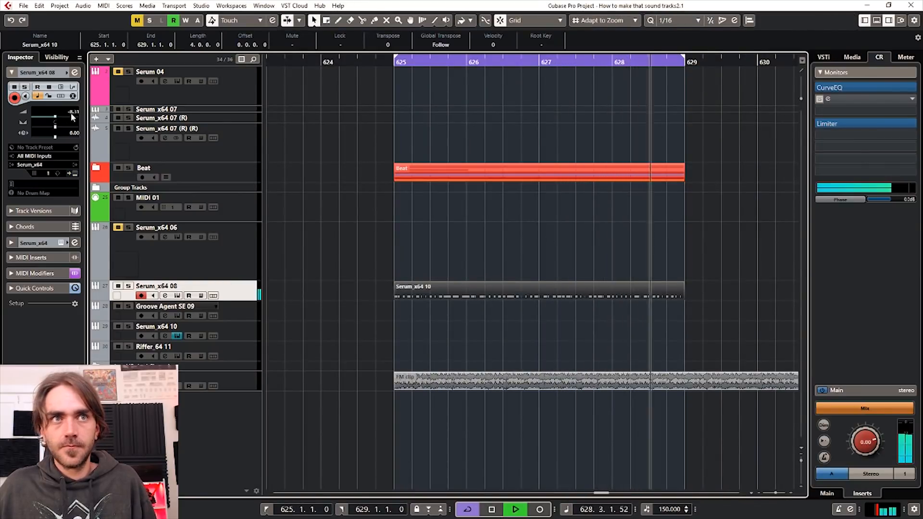
click(75, 72)
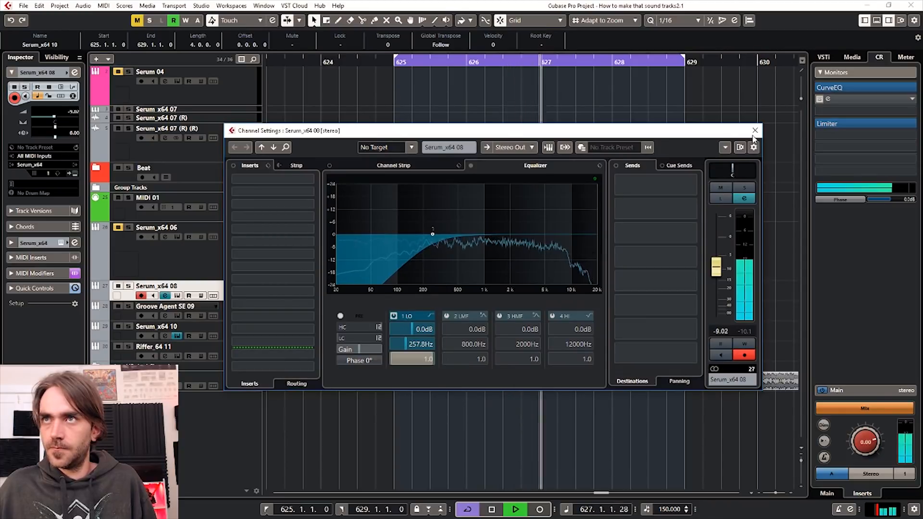
key(Escape)
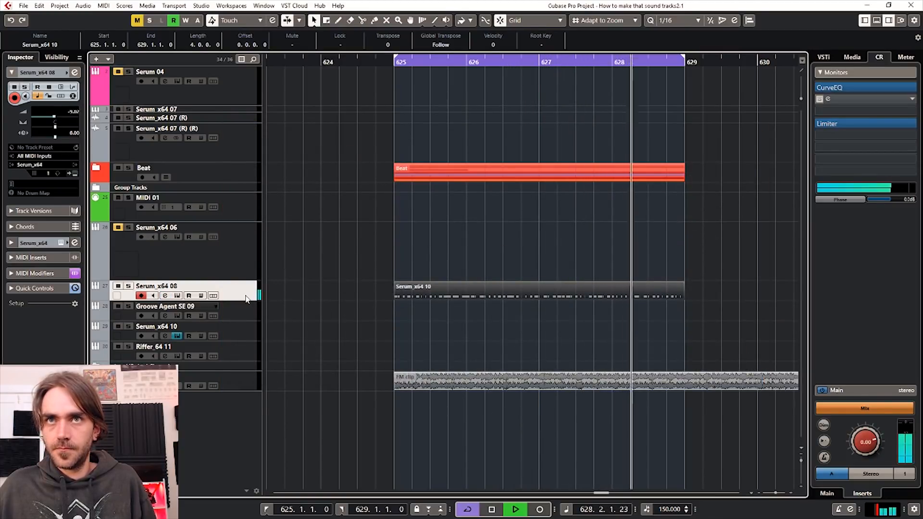
- Reopen the track's Serum, enable its filter as Band 24 and adjust the filter's cutoff, resonance, drive and fat
click(177, 295)
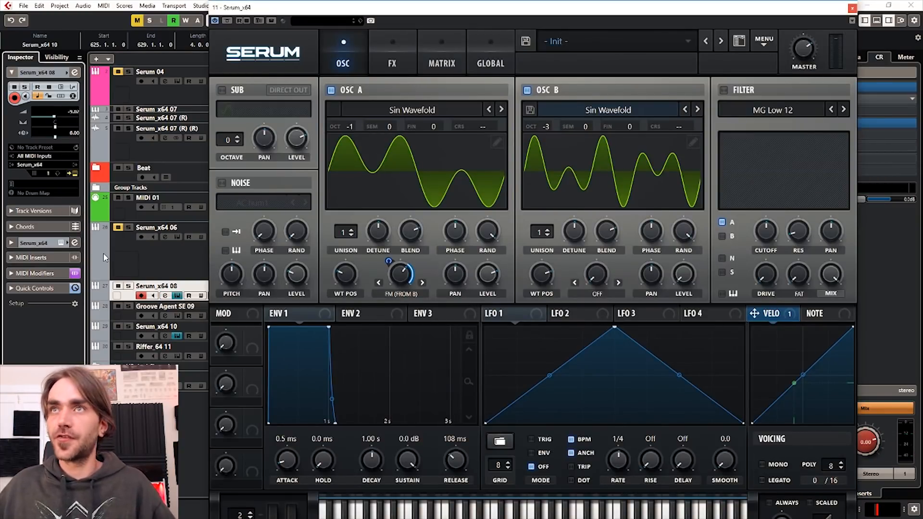
click(724, 90)
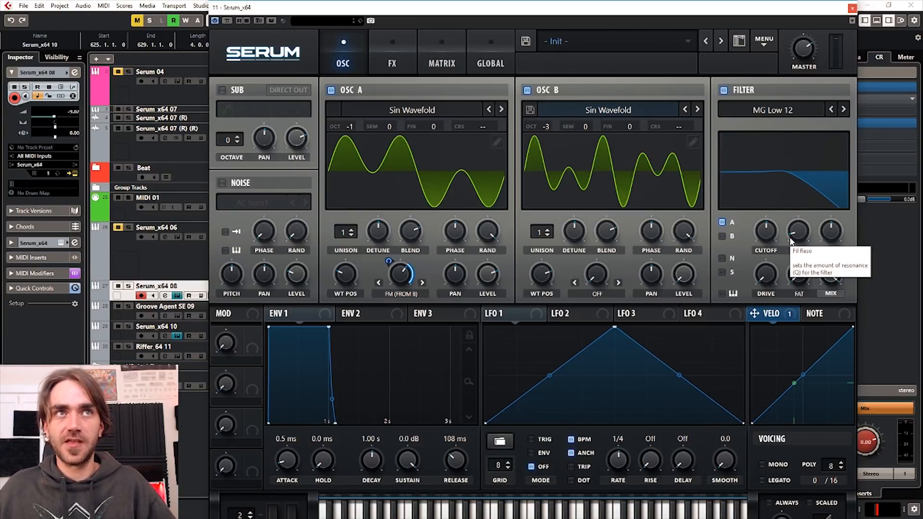
click(785, 115)
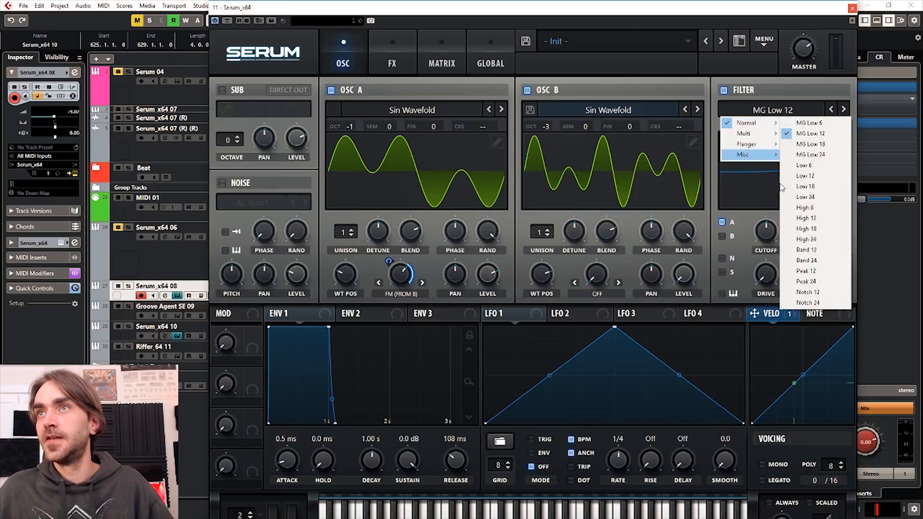
click(807, 260)
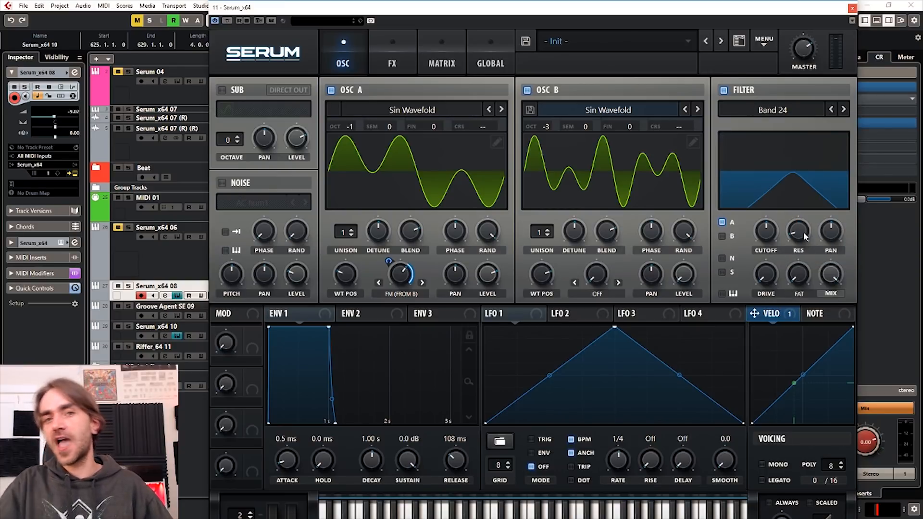
drag(798, 274, 798, 265)
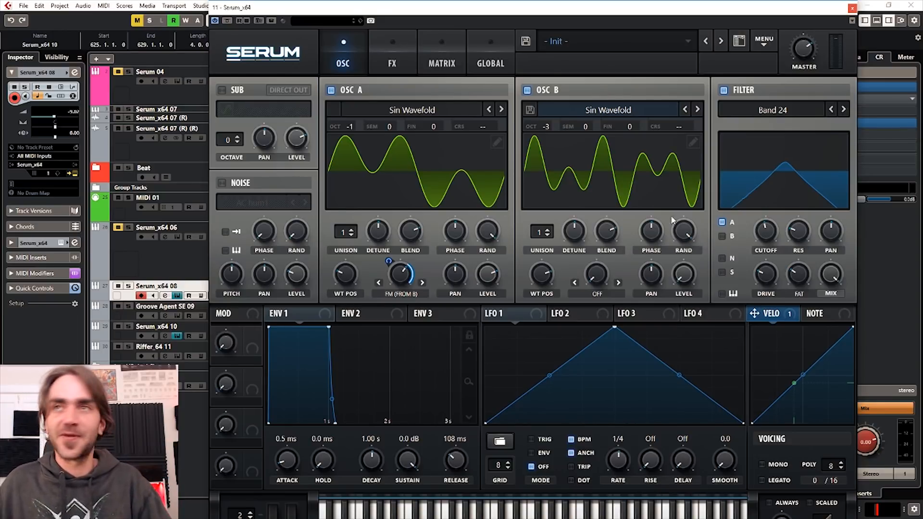
mouse_move(767, 226)
mouse_down()
mouse_move(774, 200)
mouse_move(771, 229)
mouse_up()
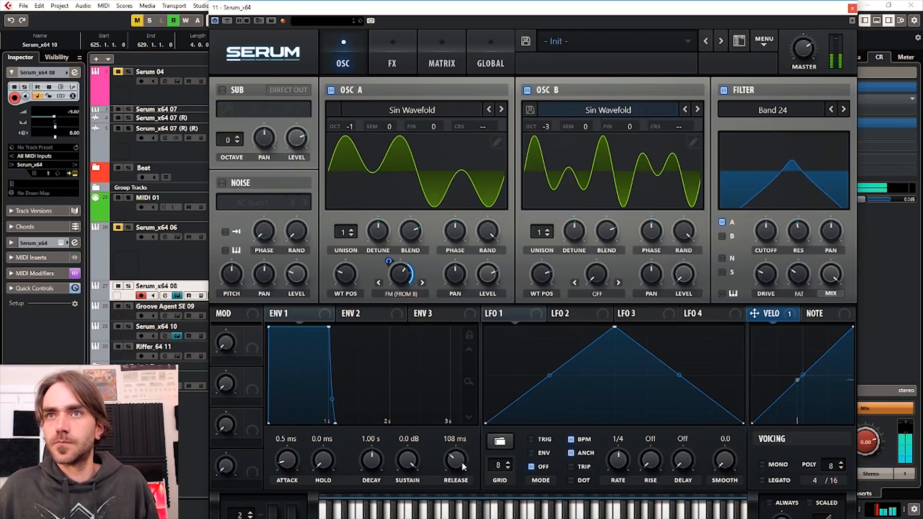
- Set envelope 1's release to 60 ms and assign velocity to the filter cutoff, fine-tuning the cutoff
drag(462, 461, 462, 470)
drag(761, 248, 794, 278)
drag(770, 277, 769, 236)
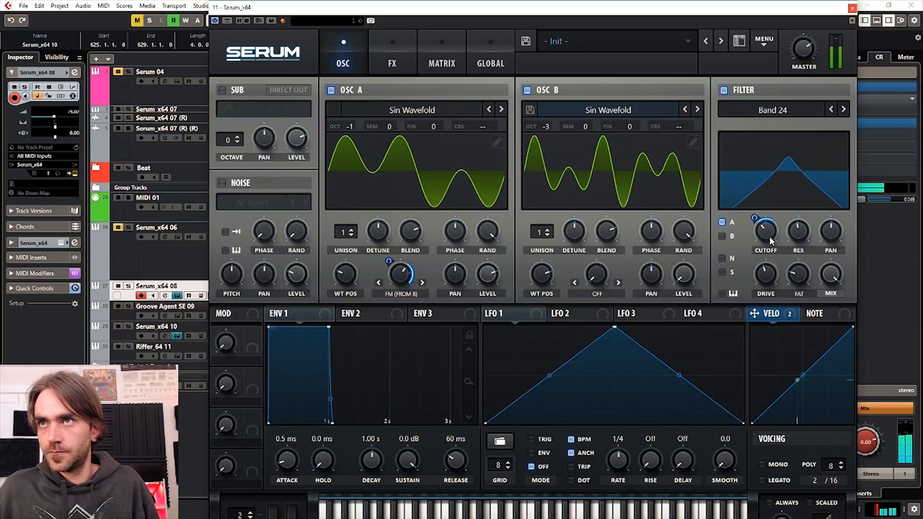
drag(768, 232, 770, 232)
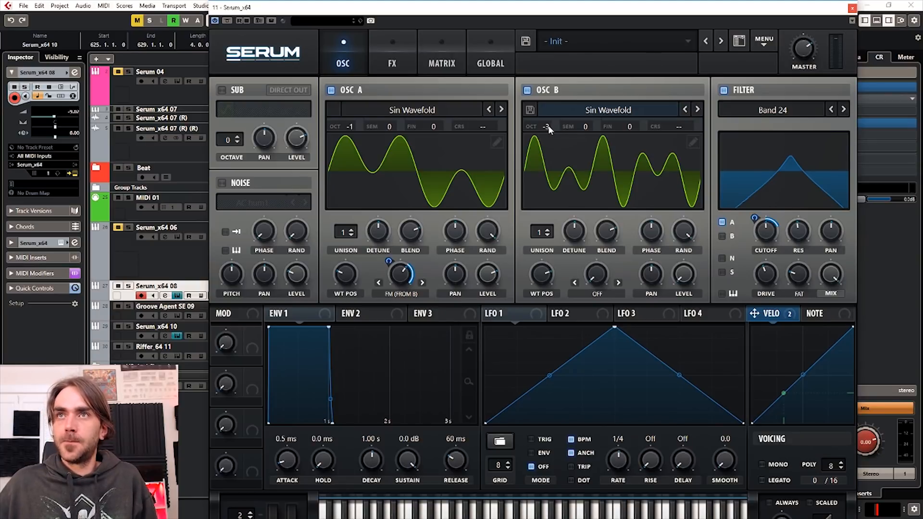
mouse_move(547, 130)
mouse_down()
mouse_move(549, 115)
mouse_move(542, 134)
mouse_up()
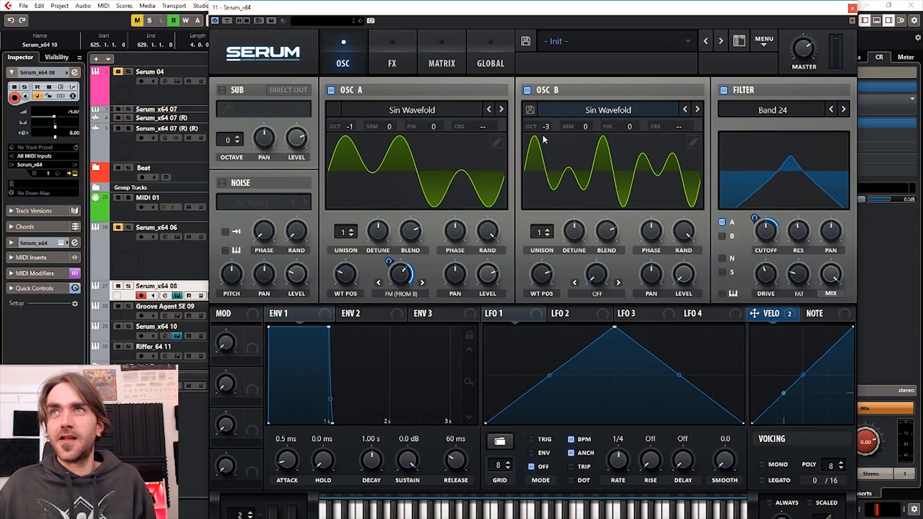
- Turn off the low EQ band on the Serum_x64 08 channel and load EQuilibrium in its first insert slot
click(853, 9)
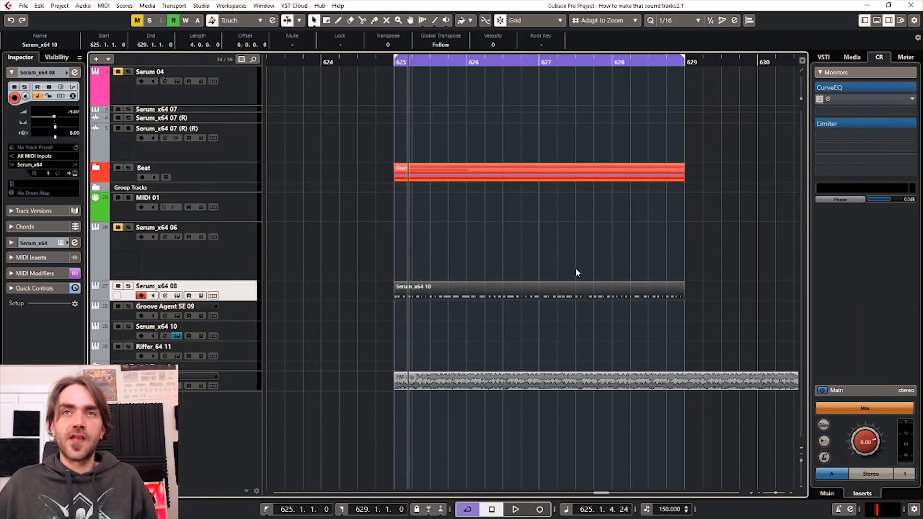
click(75, 73)
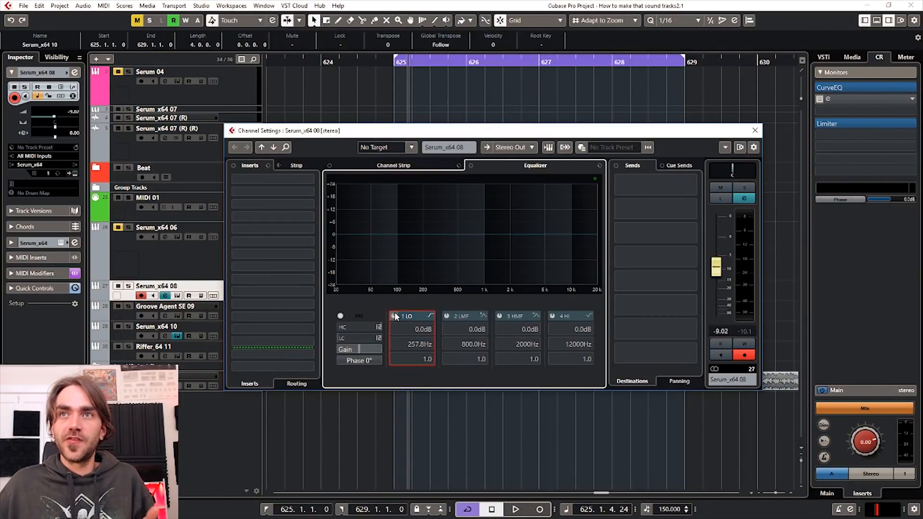
click(263, 181)
text(equi)
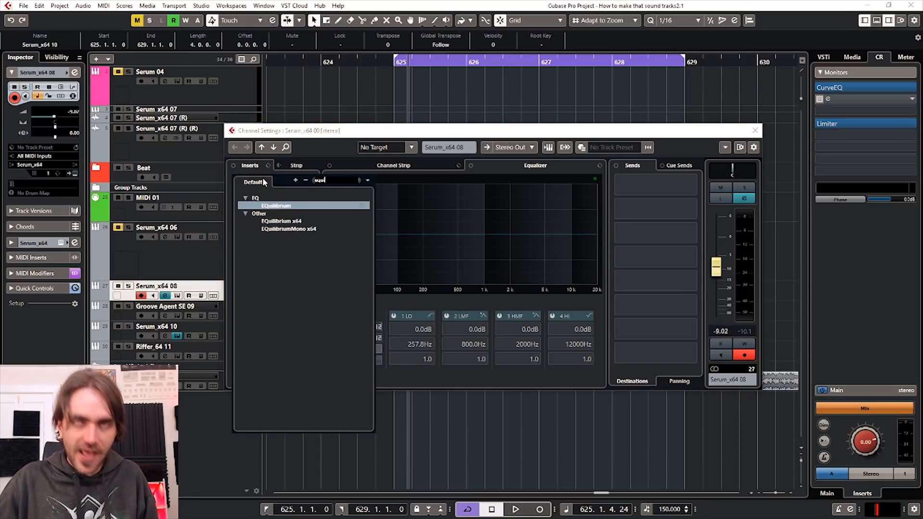
key(Return)
- Shape EQuilibrium with a high shelf of -10.17 dB at 1609 Hz and a 30 dB high-pass at 232 Hz
click(371, 347)
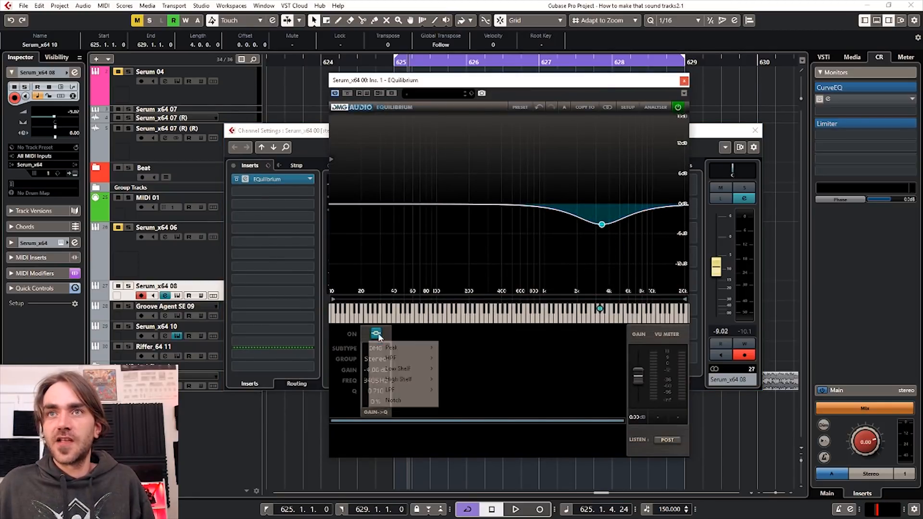
click(461, 379)
drag(602, 224, 567, 255)
double_click(465, 226)
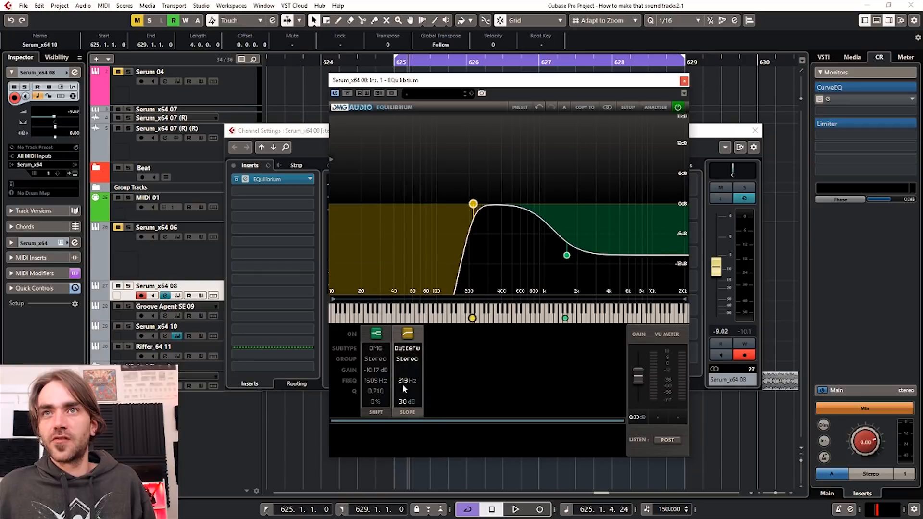
scroll(403, 382, up, 3)
scroll(402, 382, up, 1)
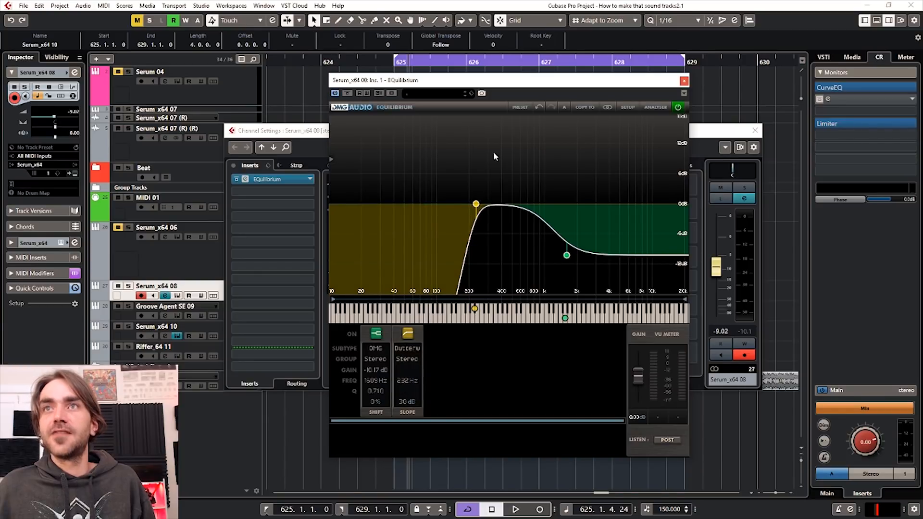
- Add the ColourCopy delay in the second insert slot with saturation at 32.50 and mix at 14.50
click(298, 179)
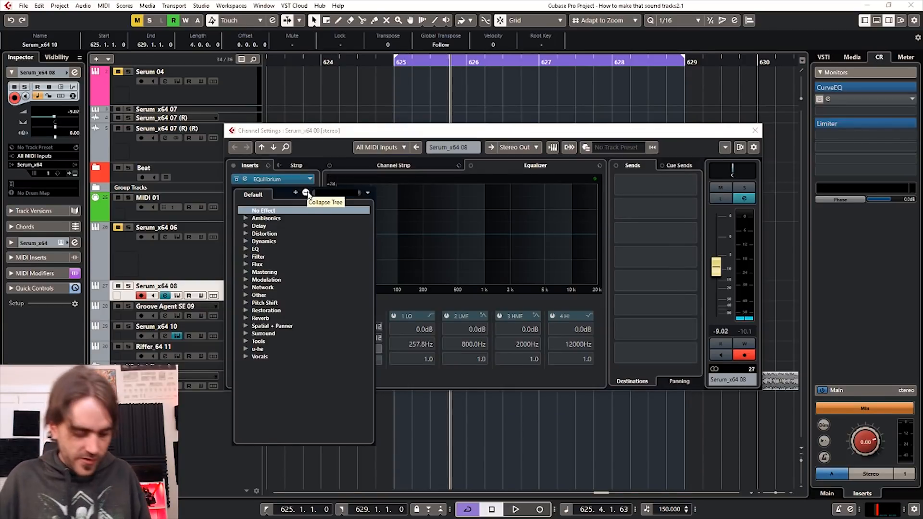
text(colour)
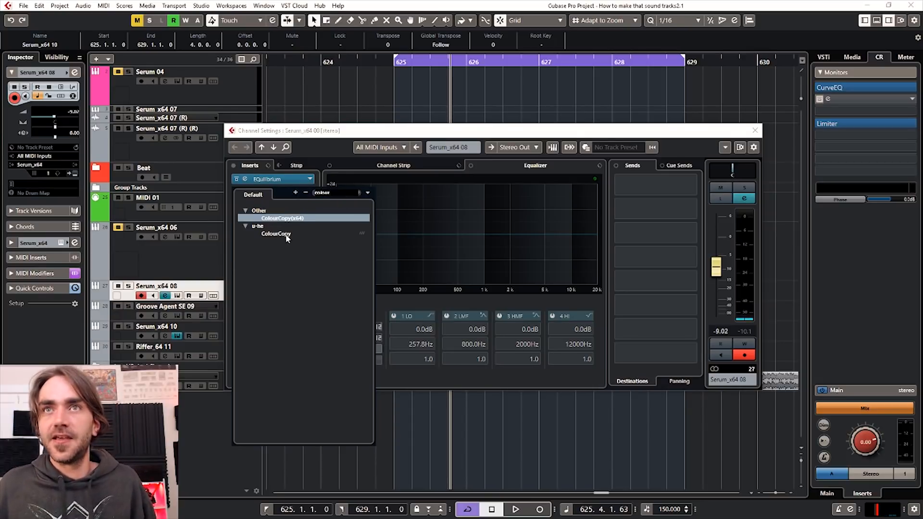
click(286, 234)
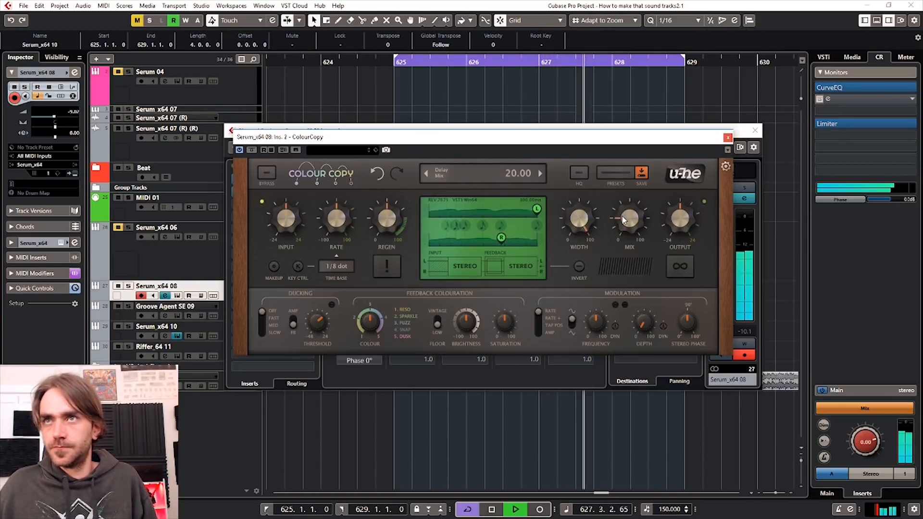
drag(505, 323, 503, 325)
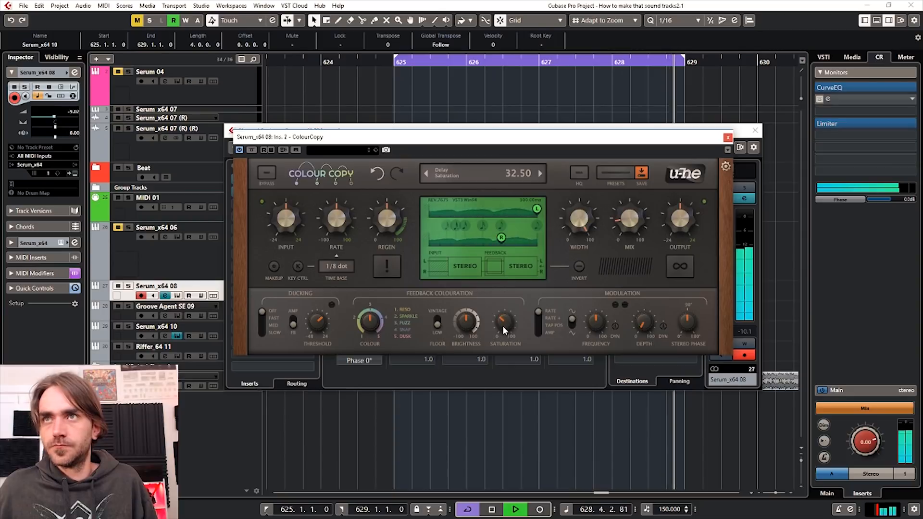
drag(626, 222, 627, 223)
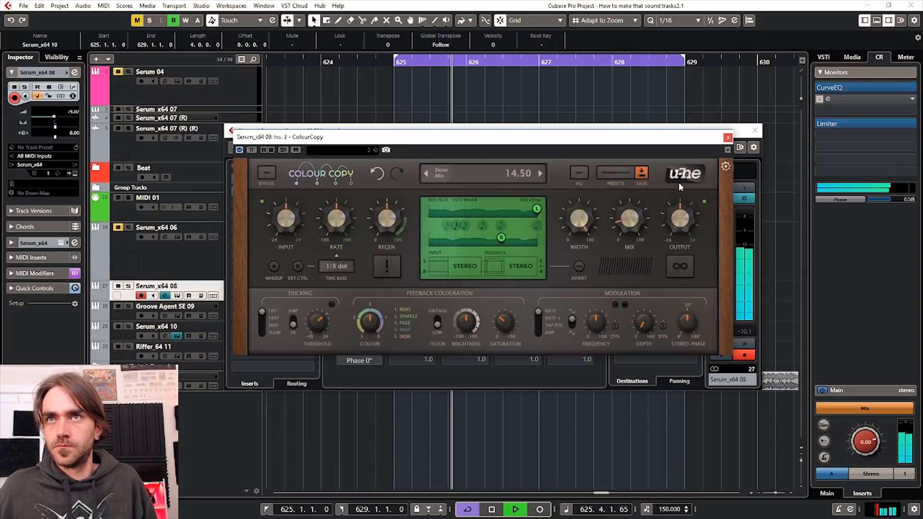
click(728, 138)
- Raise EQuilibrium's high-pass frequency to about 350 Hz while the loop plays
click(274, 204)
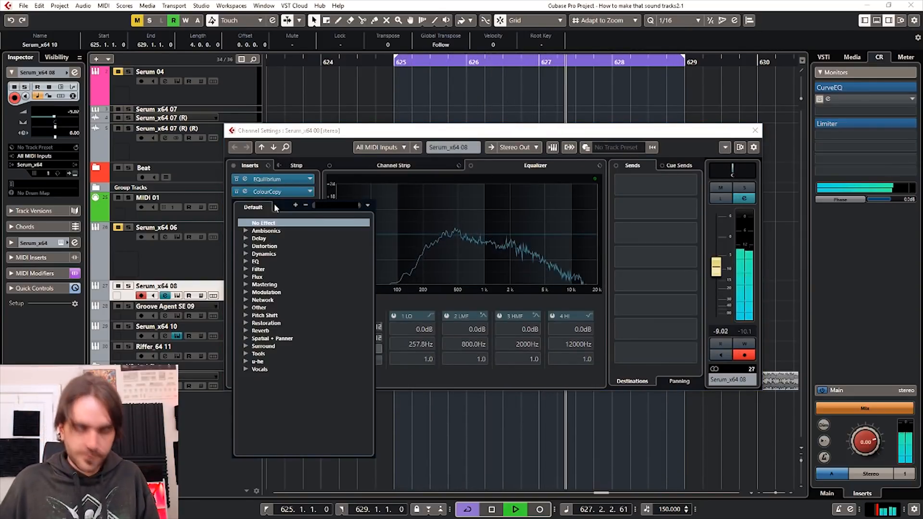
click(246, 179)
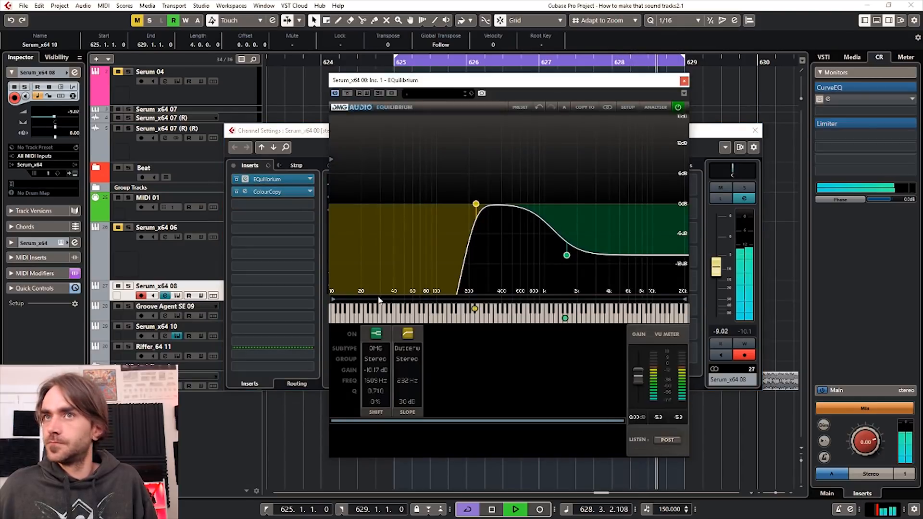
scroll(403, 380, up, 2)
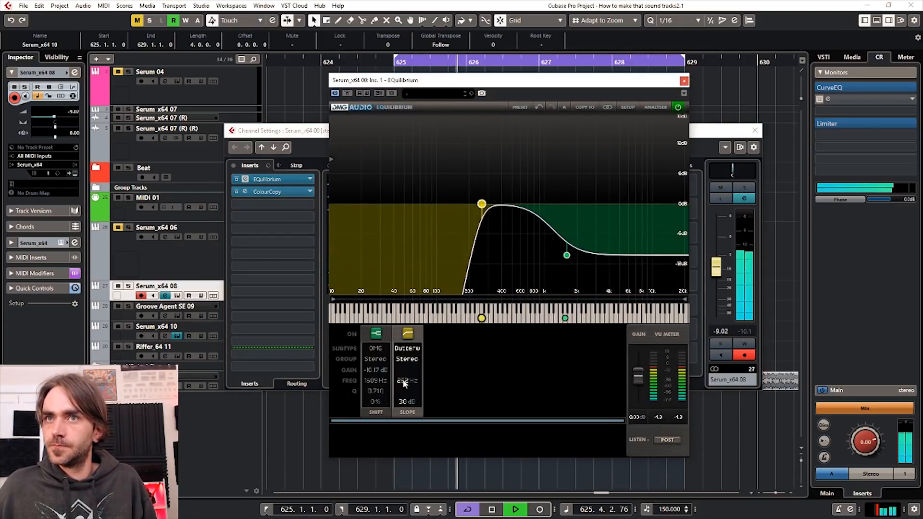
scroll(404, 380, up, 4)
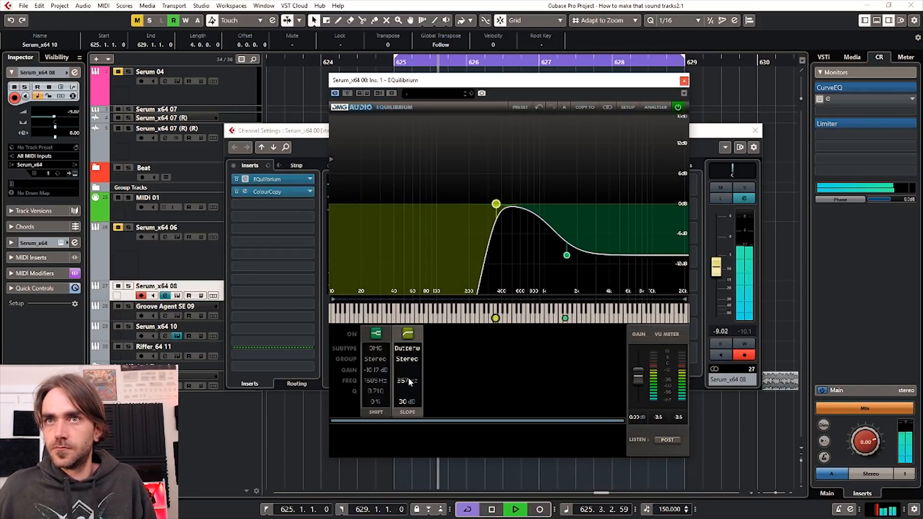
scroll(406, 380, down, 1)
click(684, 81)
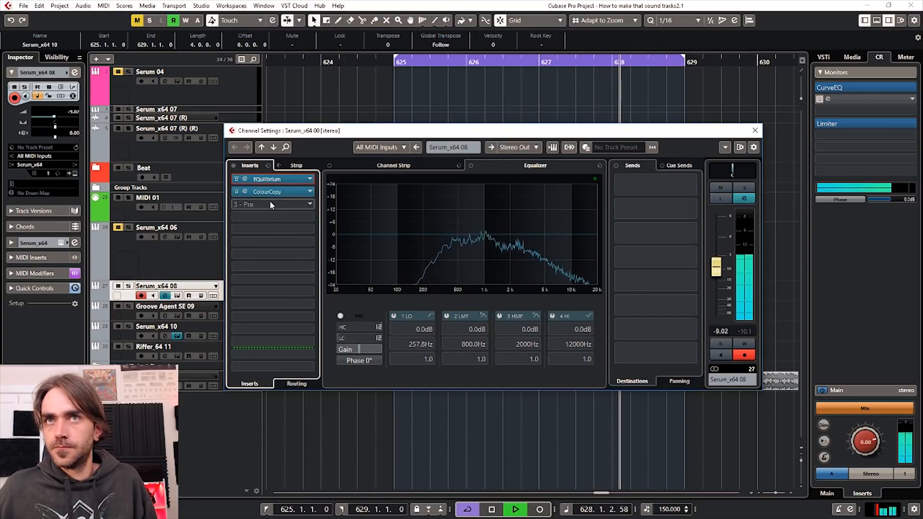
- Stop playback and add the Wider plugin in the third insert slot, set to 137%
key(space)
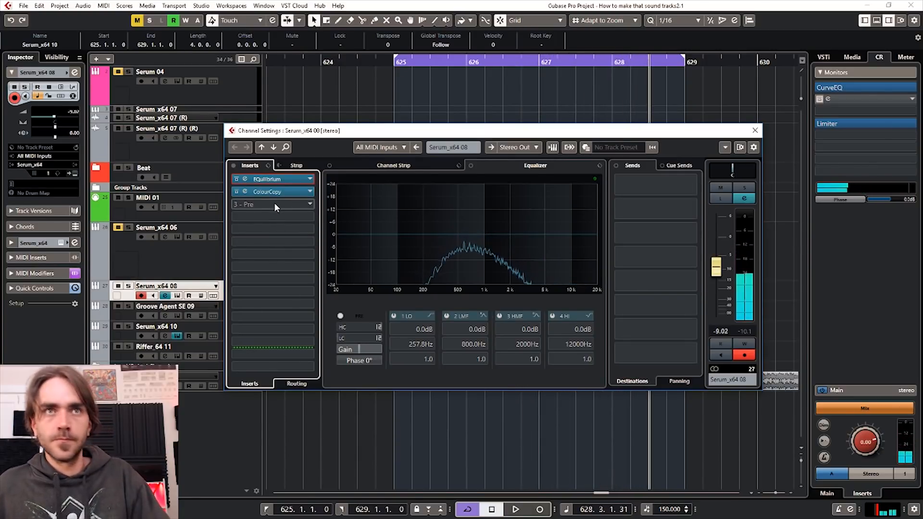
click(273, 203)
click(273, 203)
text(wider)
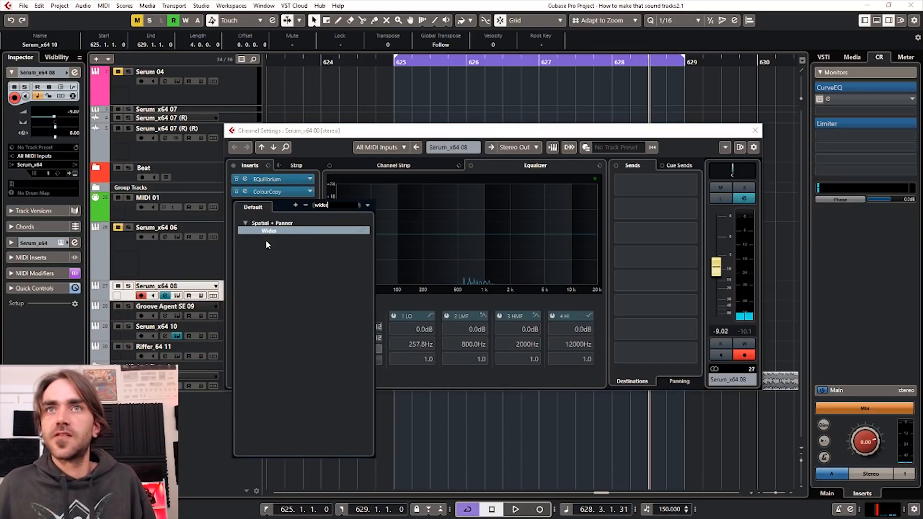
double_click(269, 231)
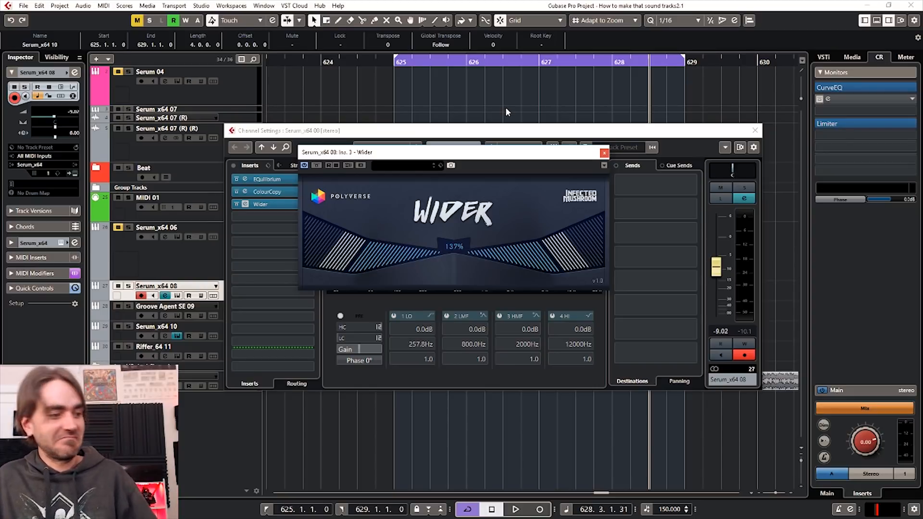
- Play the loop and lower the Serum_x64 08 channel volume to -11.3
key(space)
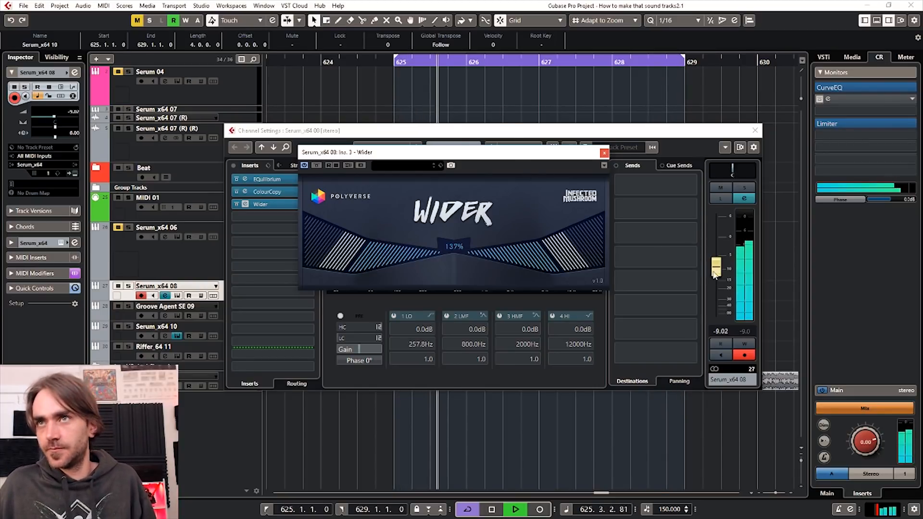
drag(715, 274, 715, 283)
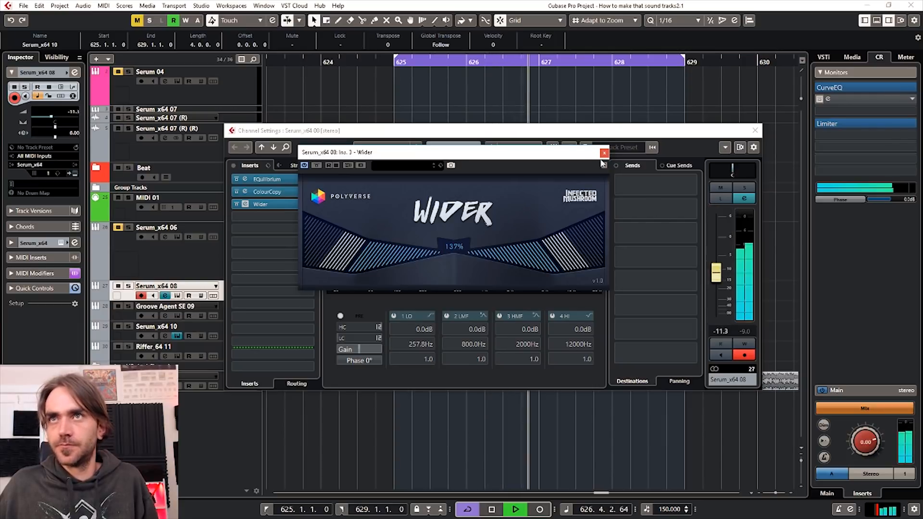
- Lower the Serum_x64 08 channel volume to -12.6 and close the Wider plugin
drag(714, 276, 712, 279)
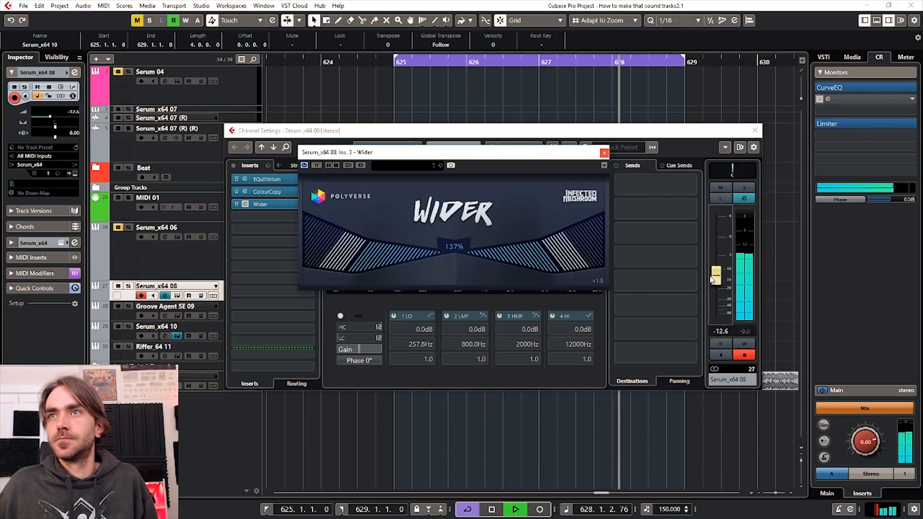
click(604, 153)
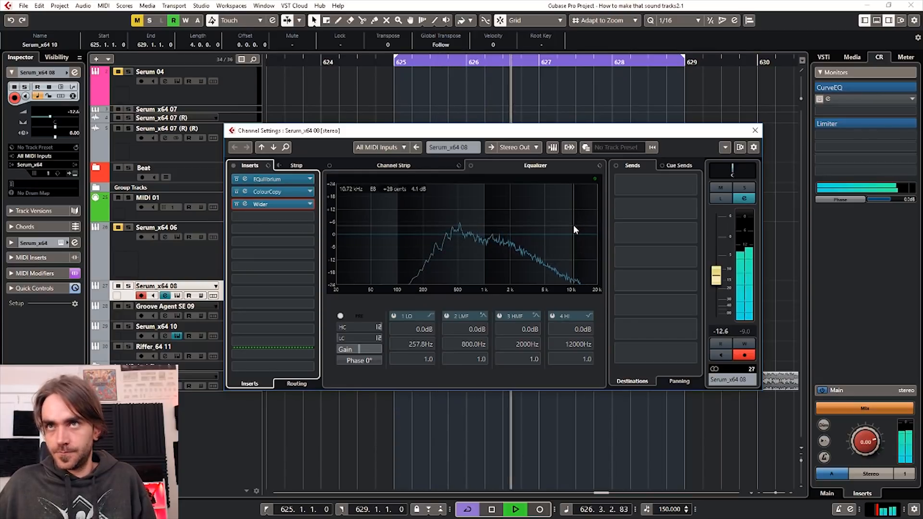
- Enable EQuilibrium's analyser, add a stereo peak band cutting -5.59 dB at 352 Hz, and close the channel settings
click(245, 179)
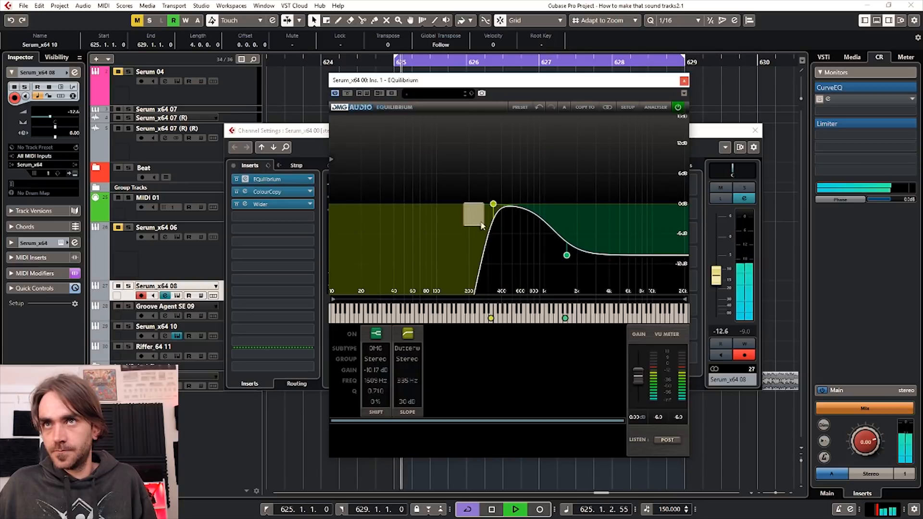
click(657, 107)
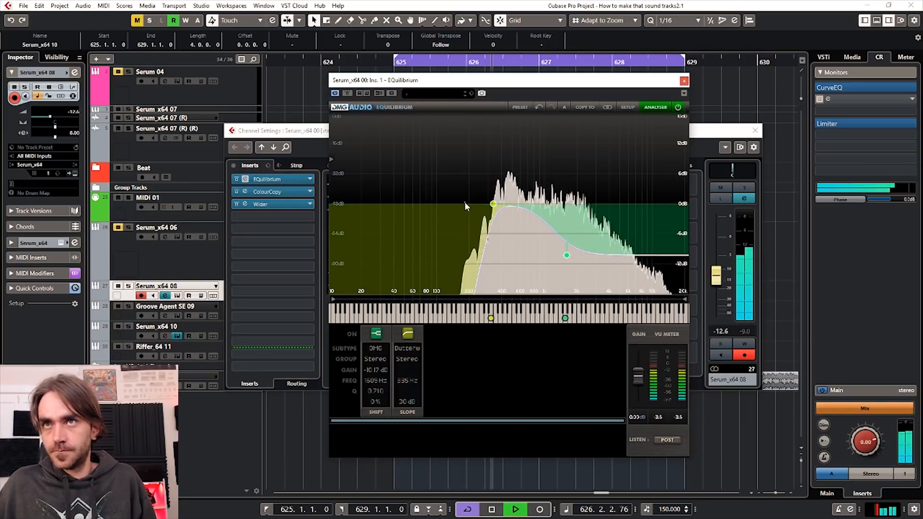
double_click(464, 201)
drag(464, 201, 497, 234)
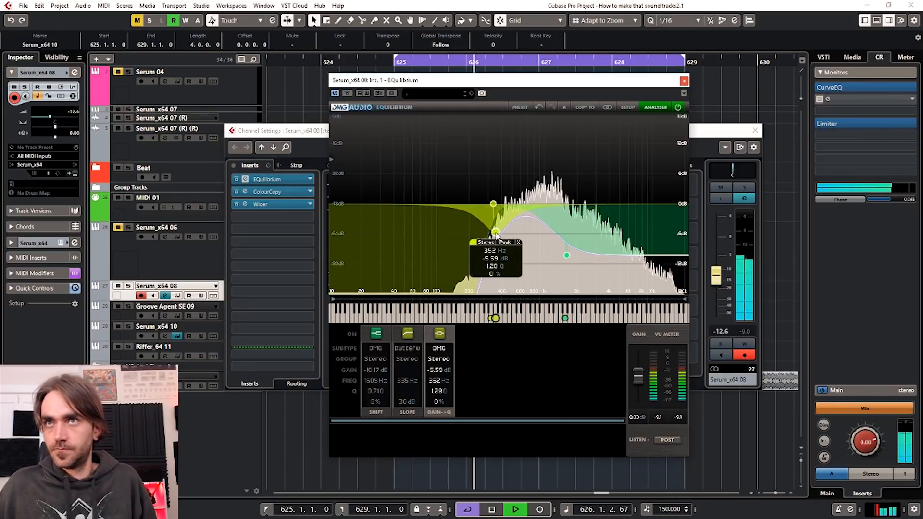
click(684, 80)
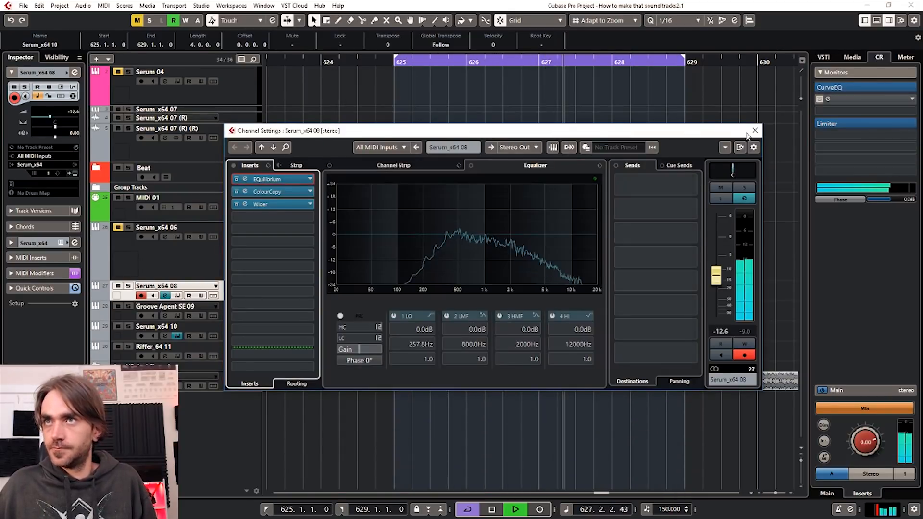
click(755, 130)
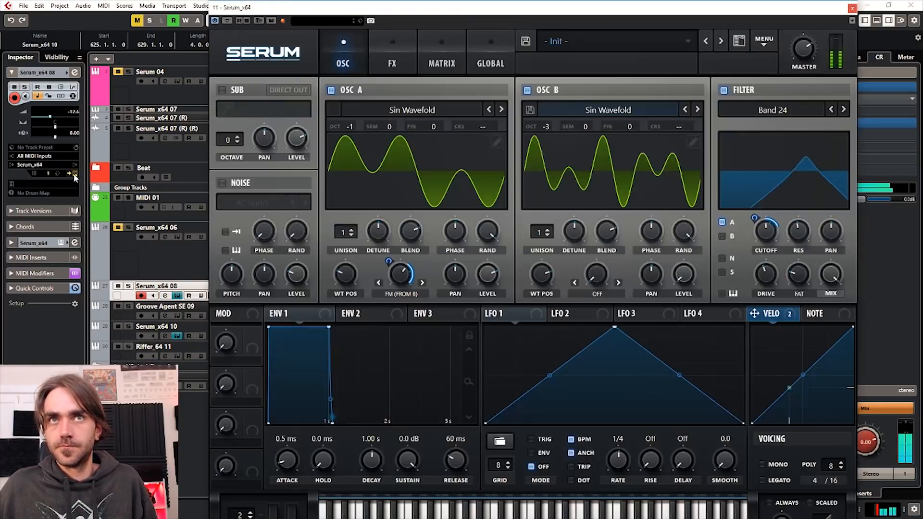
- Try bending Serum's velocity curve into a concave shape, and reset it to a straight line
click(74, 243)
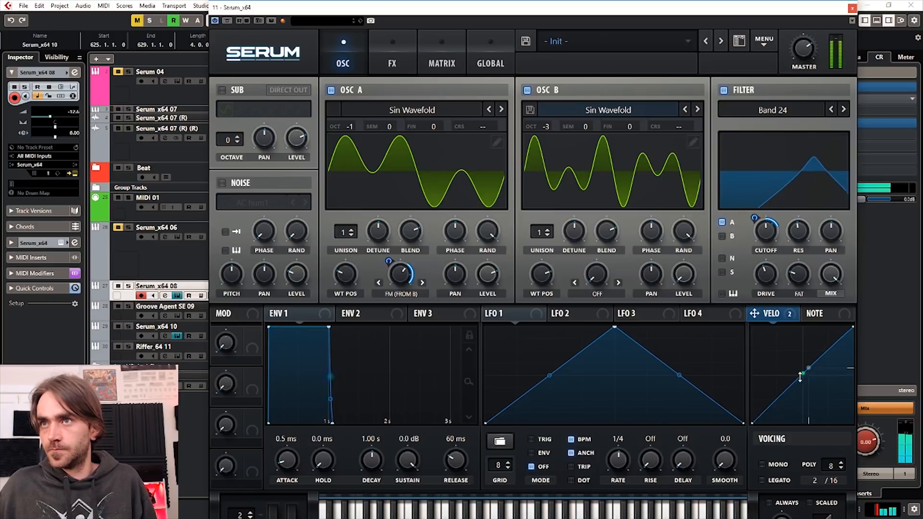
drag(791, 373, 813, 400)
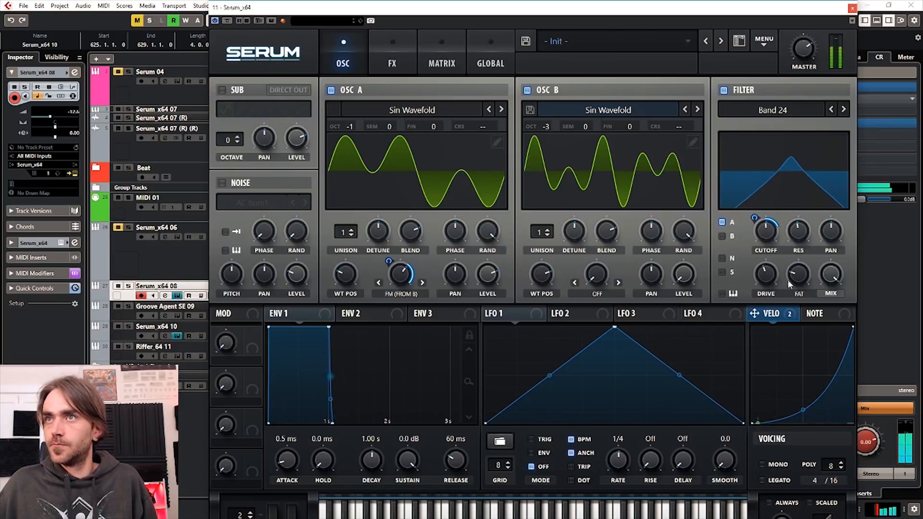
drag(811, 410, 803, 374)
double_click(803, 373)
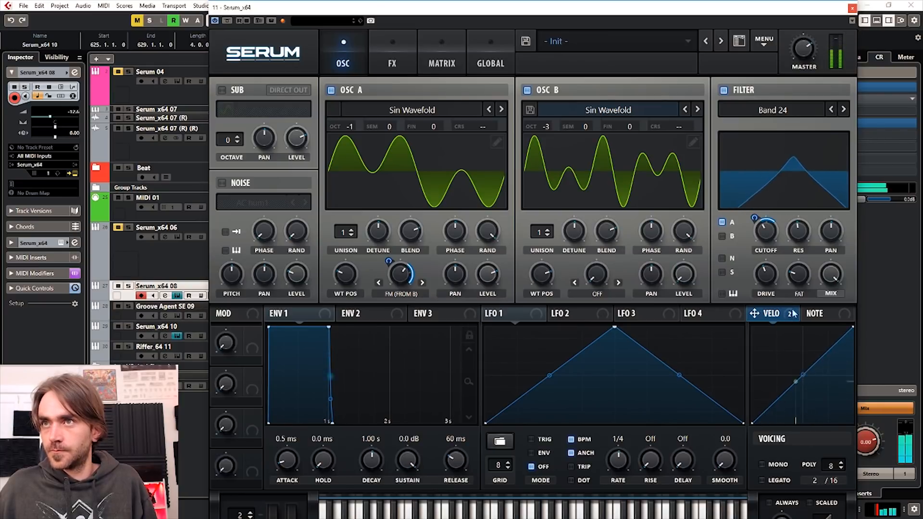
- Assign LFO 1 to the filter cutoff with an amount of 26, set its rate to 4 bar, and adjust the base cutoff
mouse_move(766, 233)
mouse_down()
mouse_move(768, 198)
mouse_move(765, 236)
mouse_move(767, 200)
mouse_move(768, 234)
mouse_move(770, 215)
mouse_move(763, 224)
mouse_up()
drag(489, 313, 766, 238)
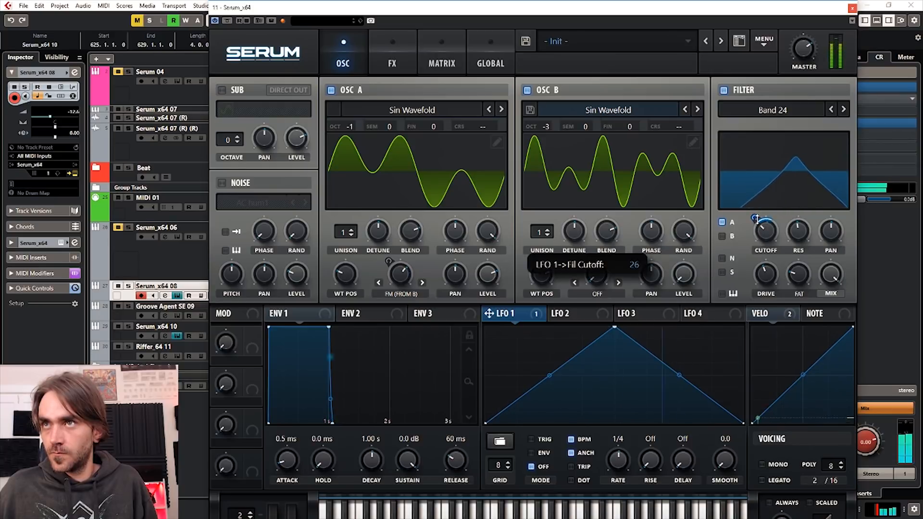
drag(615, 461, 620, 469)
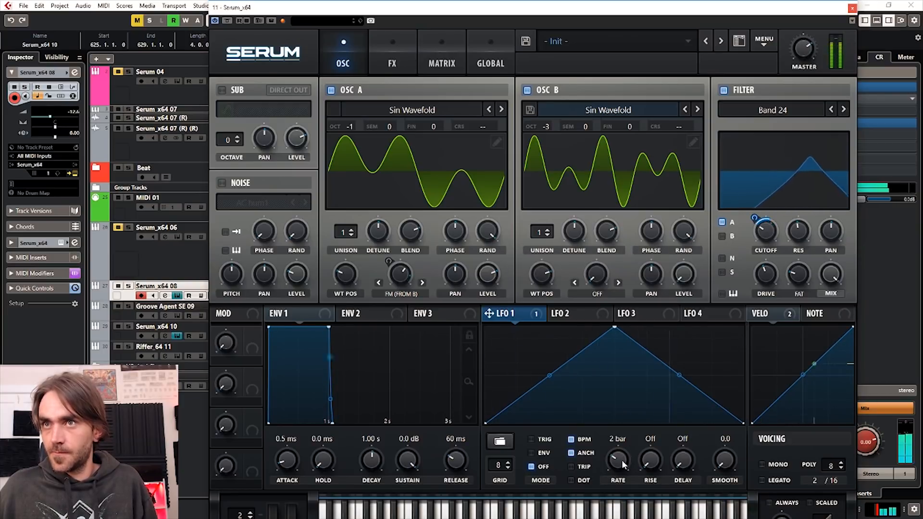
drag(622, 459, 621, 461)
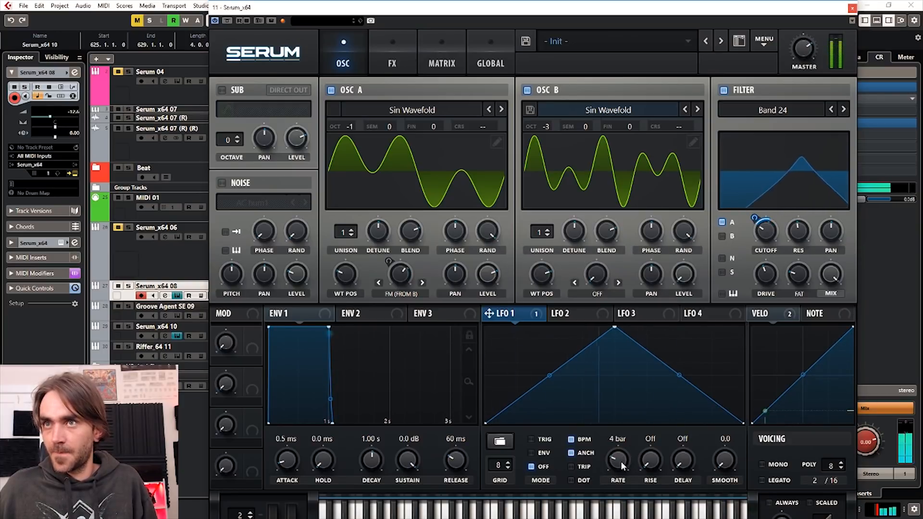
click(769, 234)
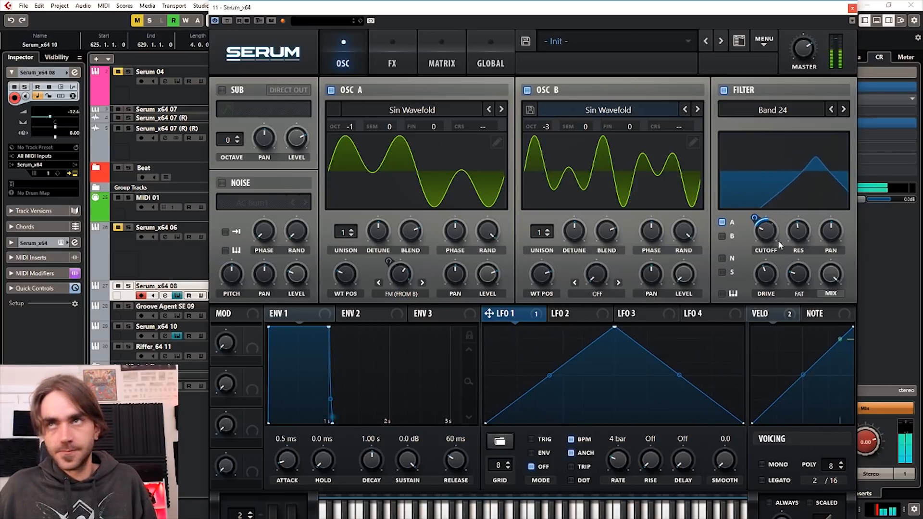
click(769, 232)
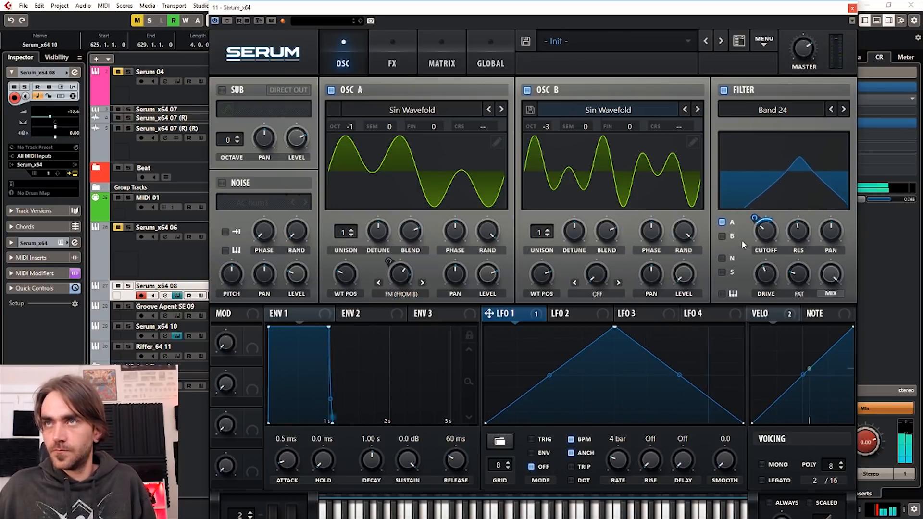
- Save the Serum patch as a user preset named Wavefold Forest FM Lead 1
click(852, 9)
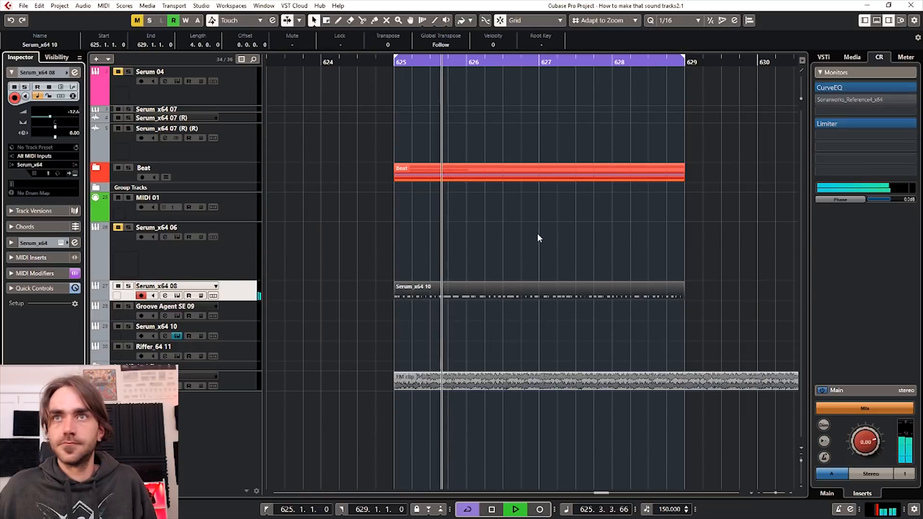
click(74, 173)
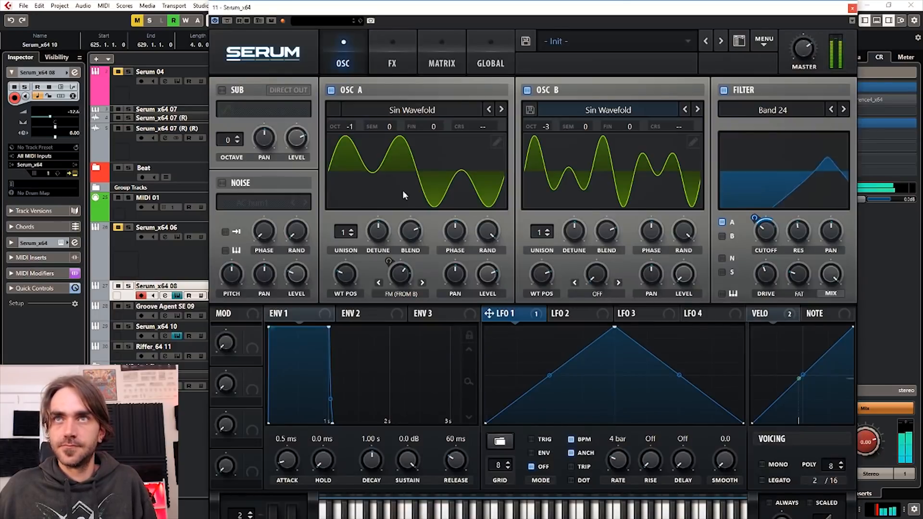
click(526, 42)
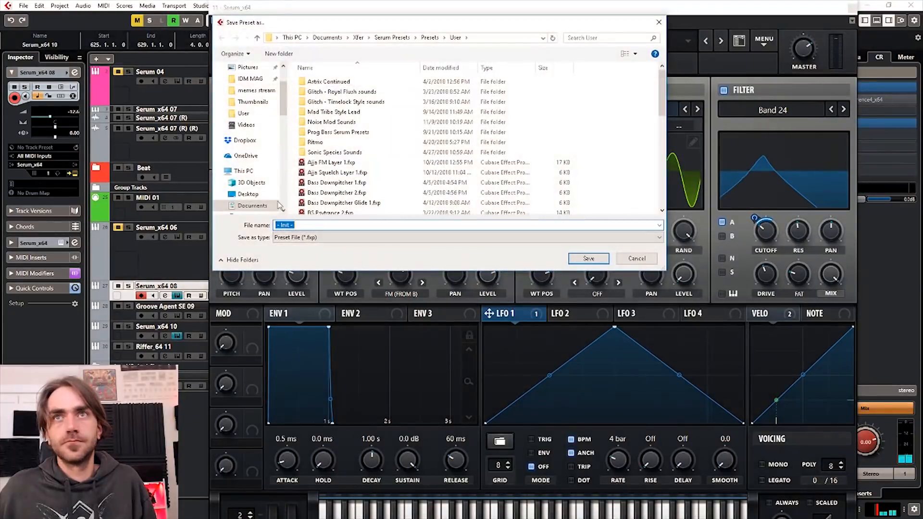
key(Escape)
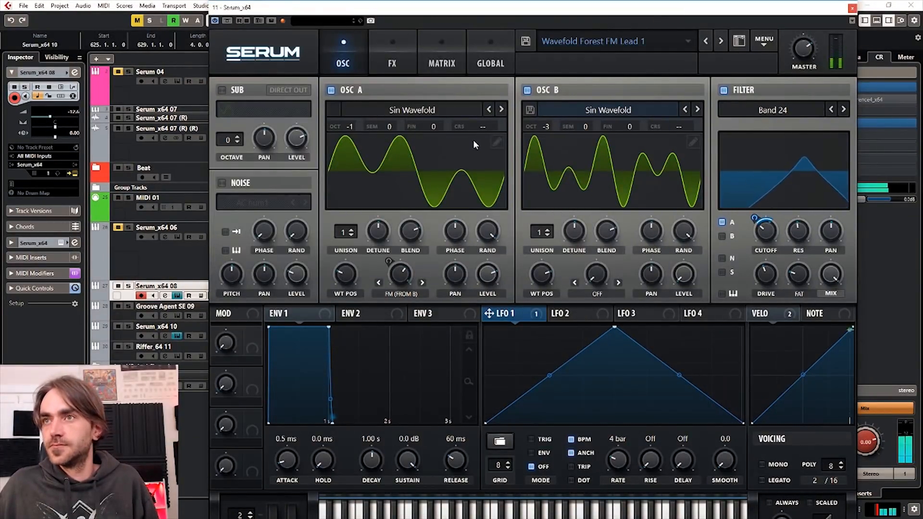